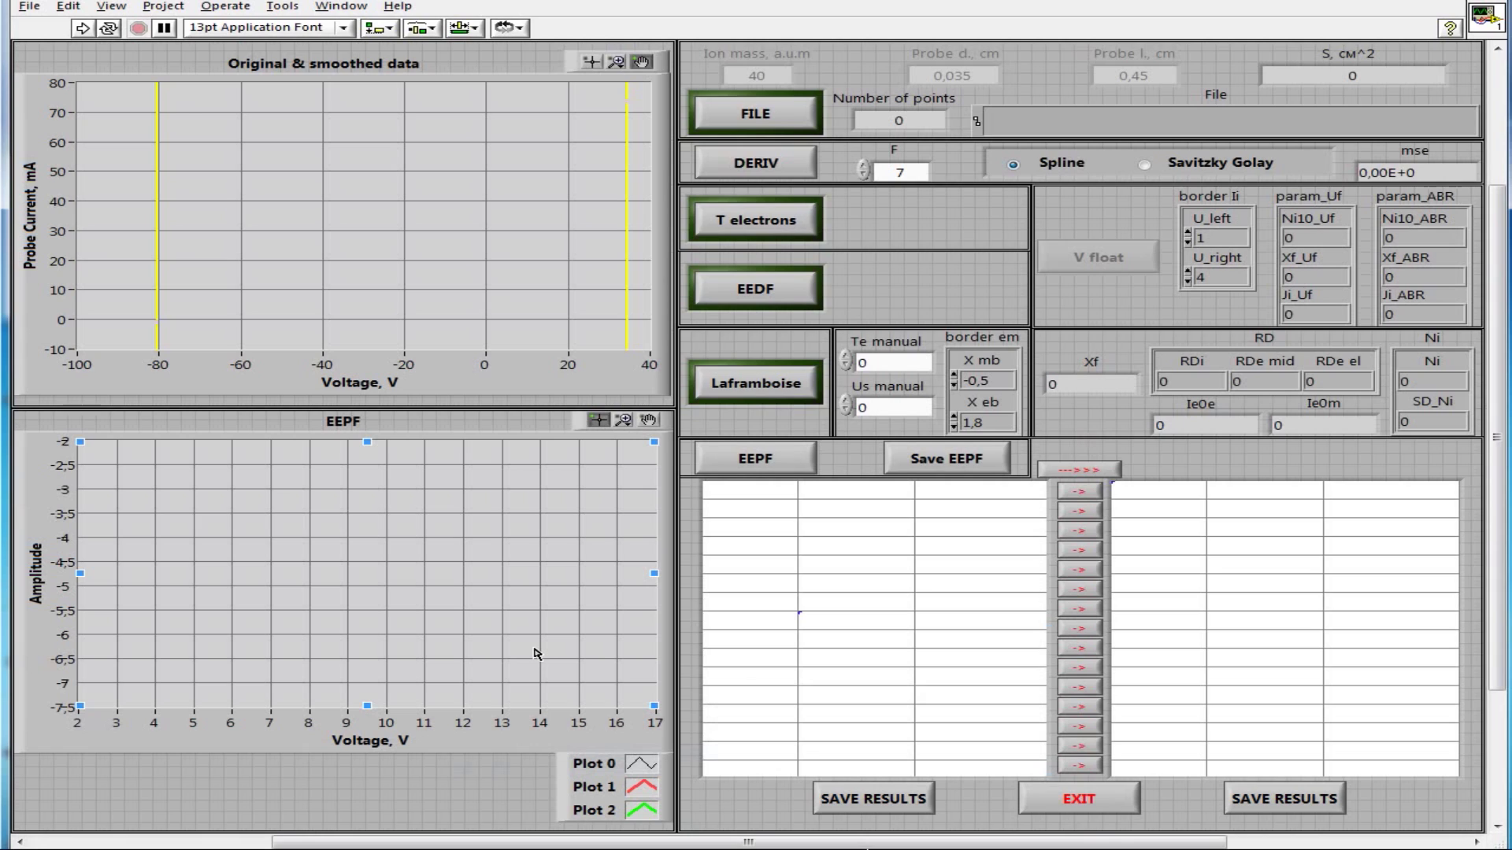
Run the probe analysis VI and load the data file 070913V28.dat from the 070919a folder
left_click(487, 757)
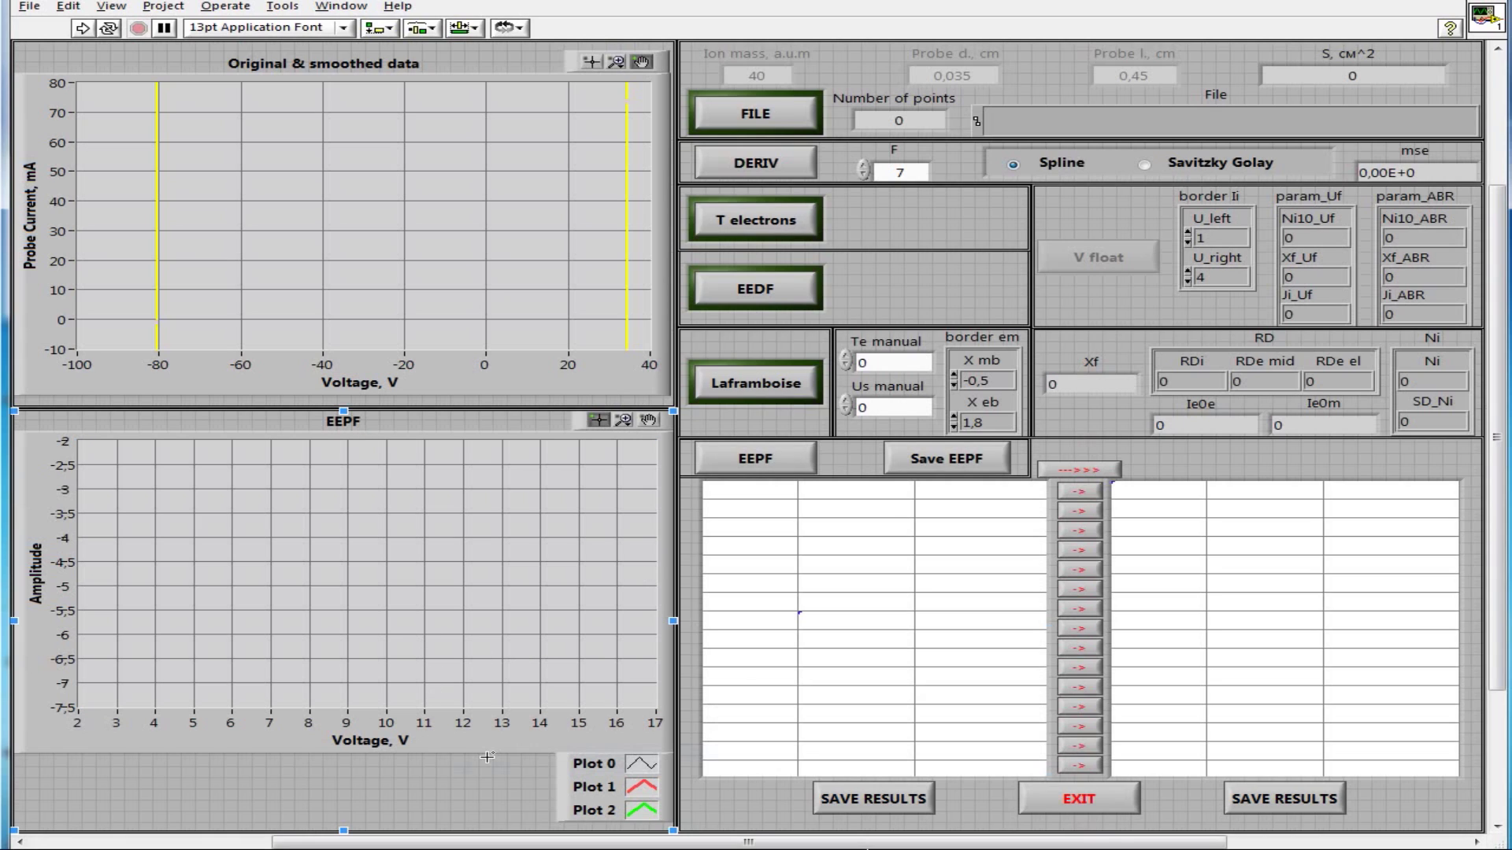
key("Escape")
left_click(82, 27)
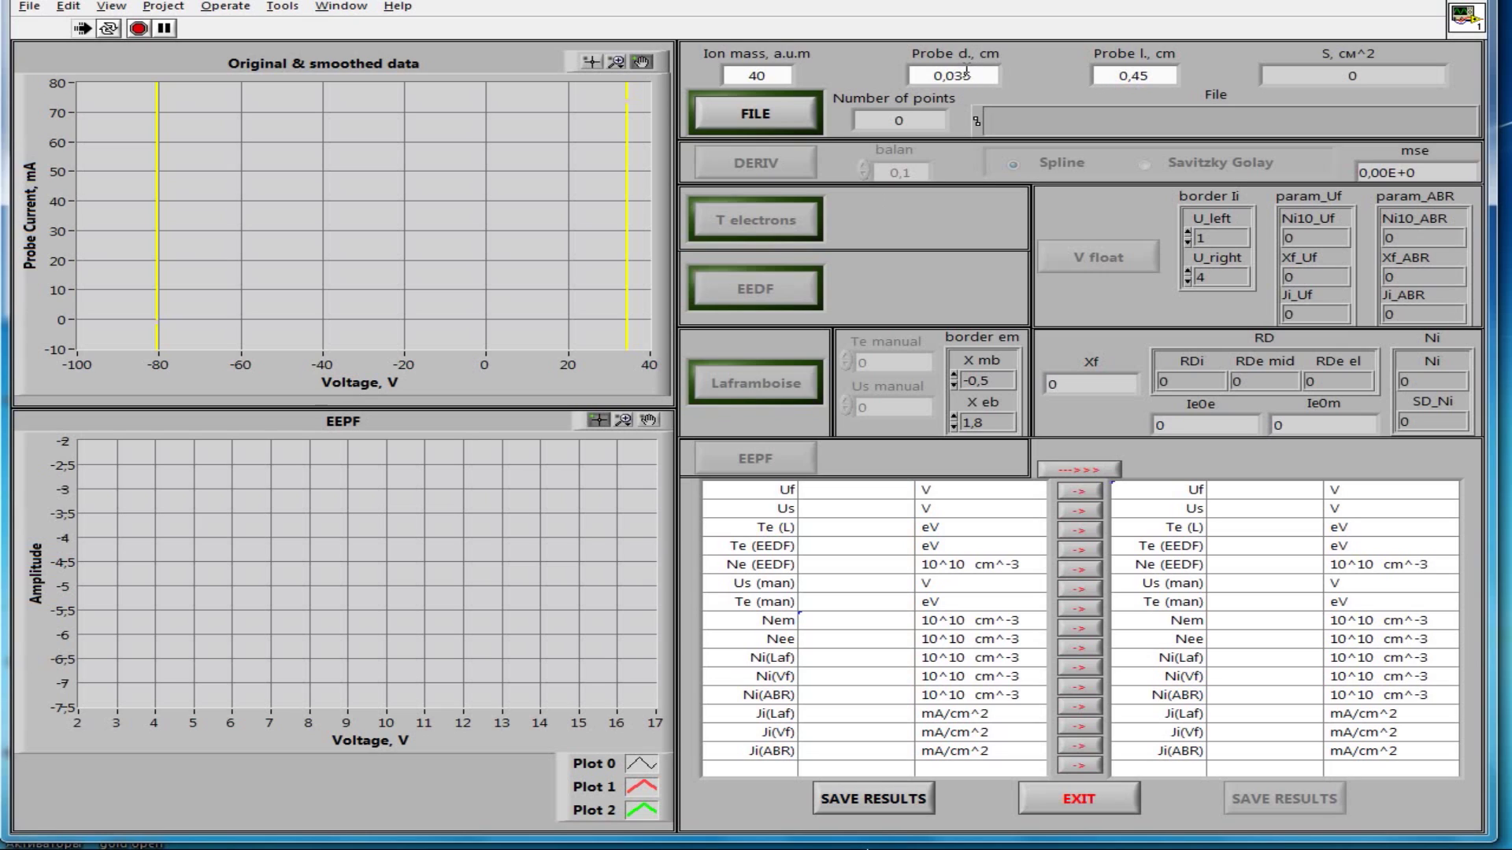
left_click(760, 119)
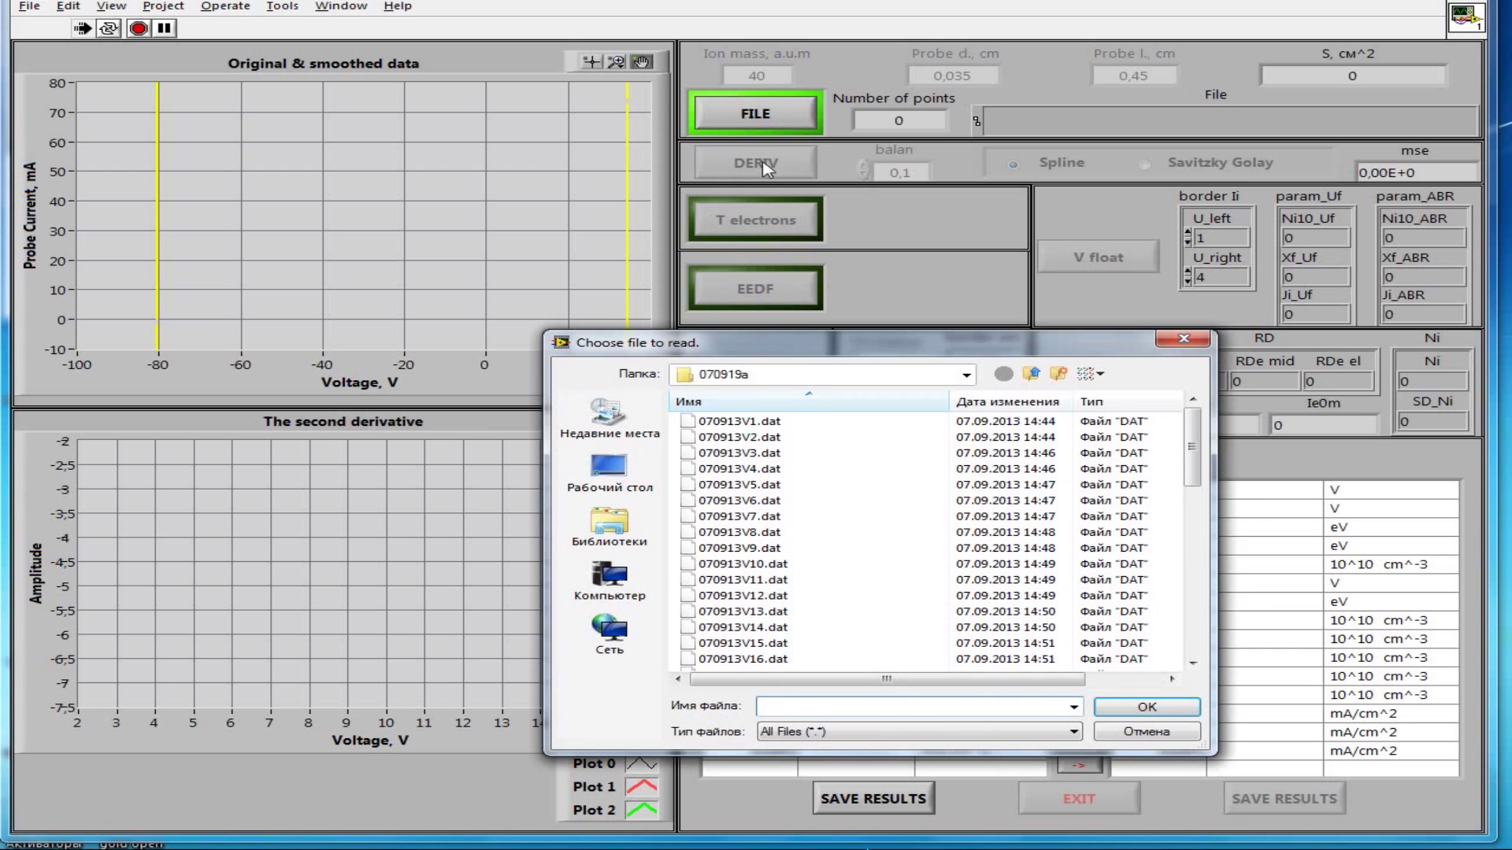
left_click_drag(1186, 455, 1184, 573)
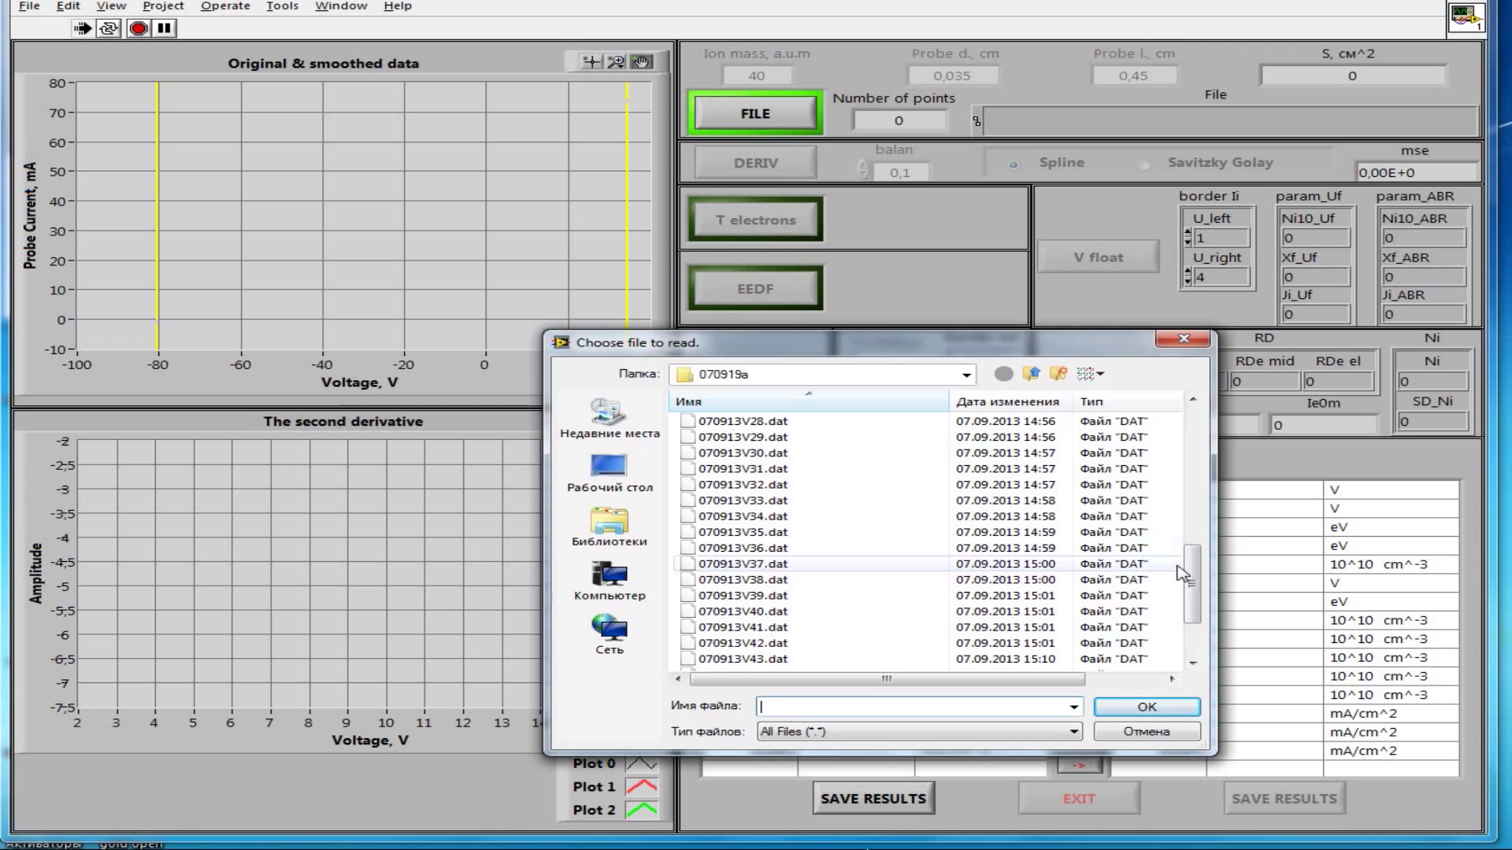
double_click(729, 430)
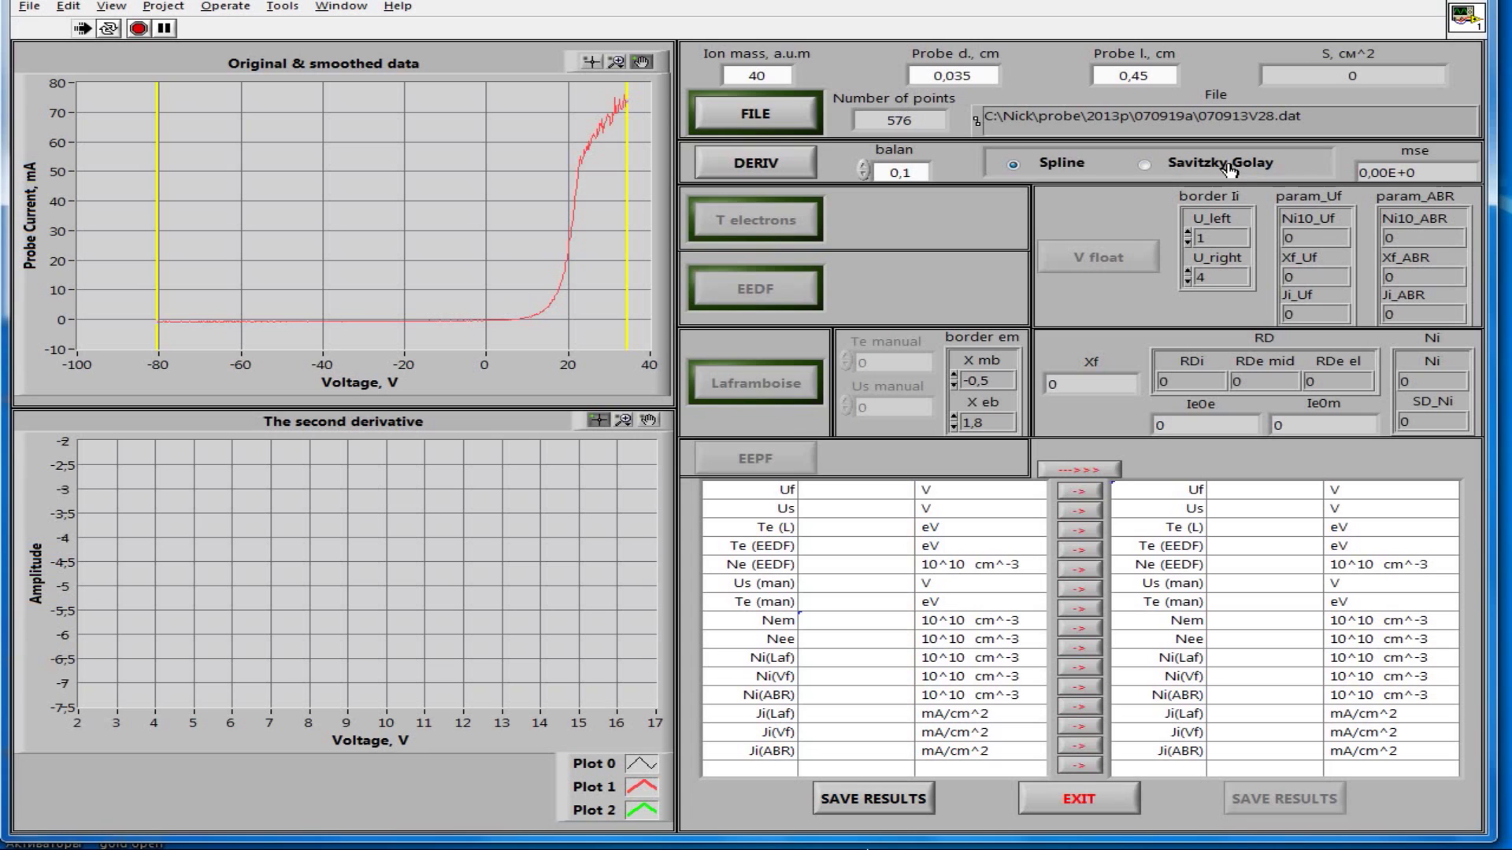
Choose Savitzky Golay smoothing, set F to 41 and calculate the derivatives of the probe curve
left_click(1145, 166)
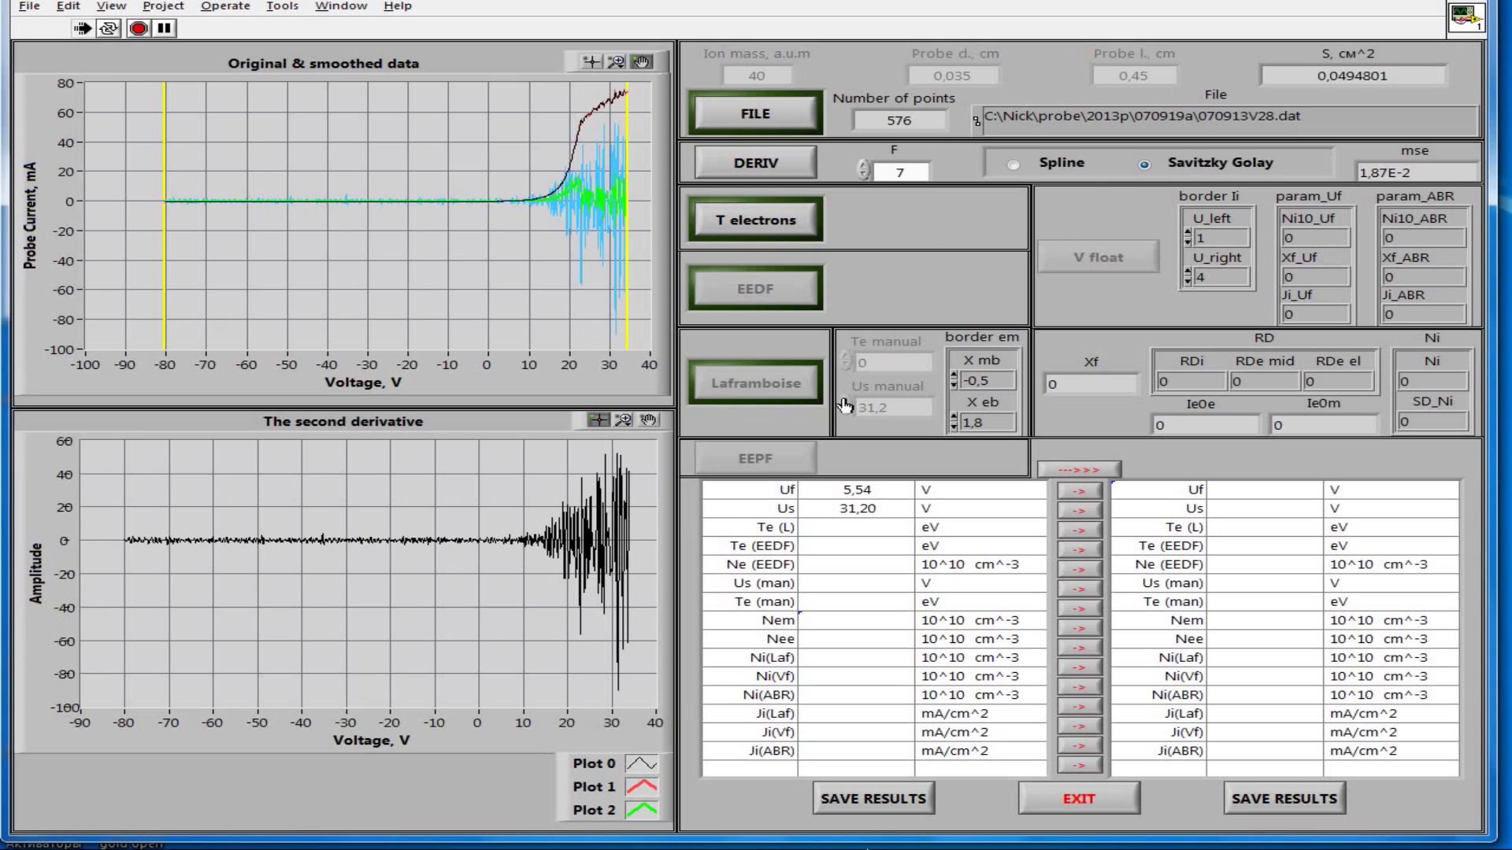
left_click(906, 171)
double_click(883, 173)
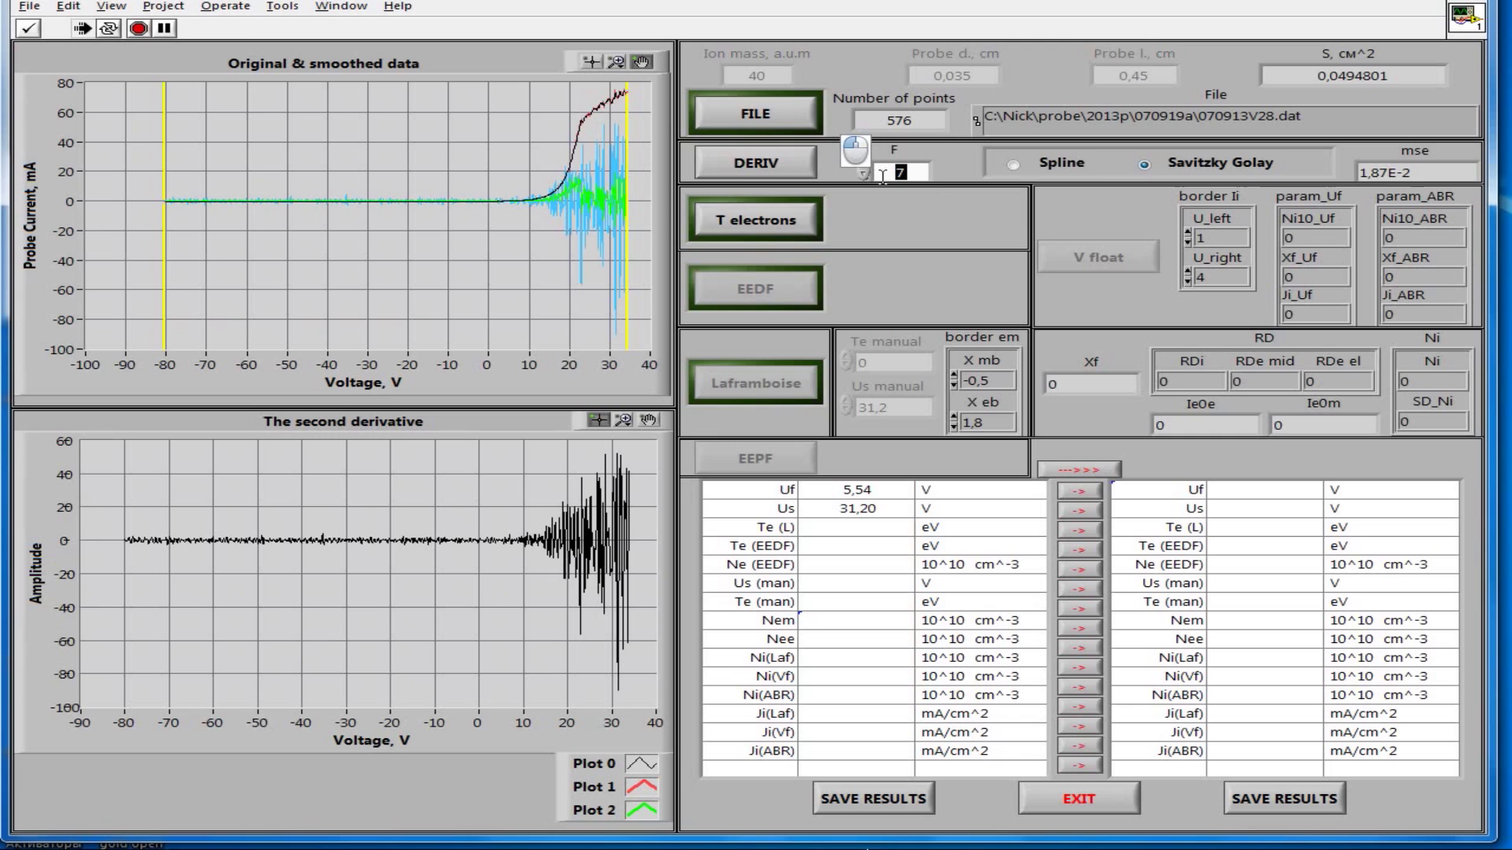
type("41")
left_click(757, 170)
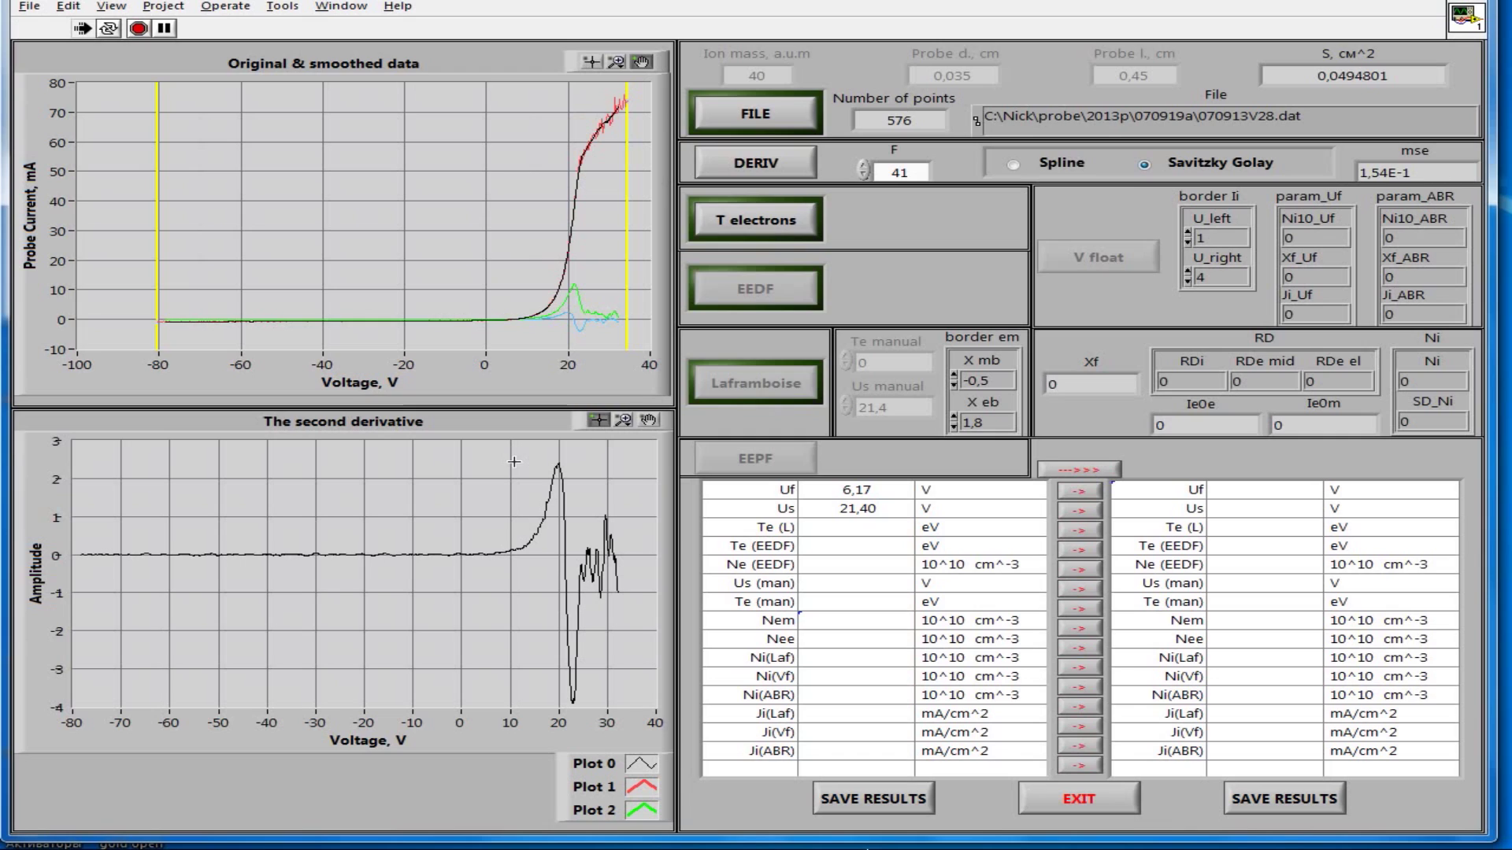
Zoom into the steep rise of the probe current and compare the smoothed curve with the original data up to its knee
left_click(616, 61)
left_click(652, 77)
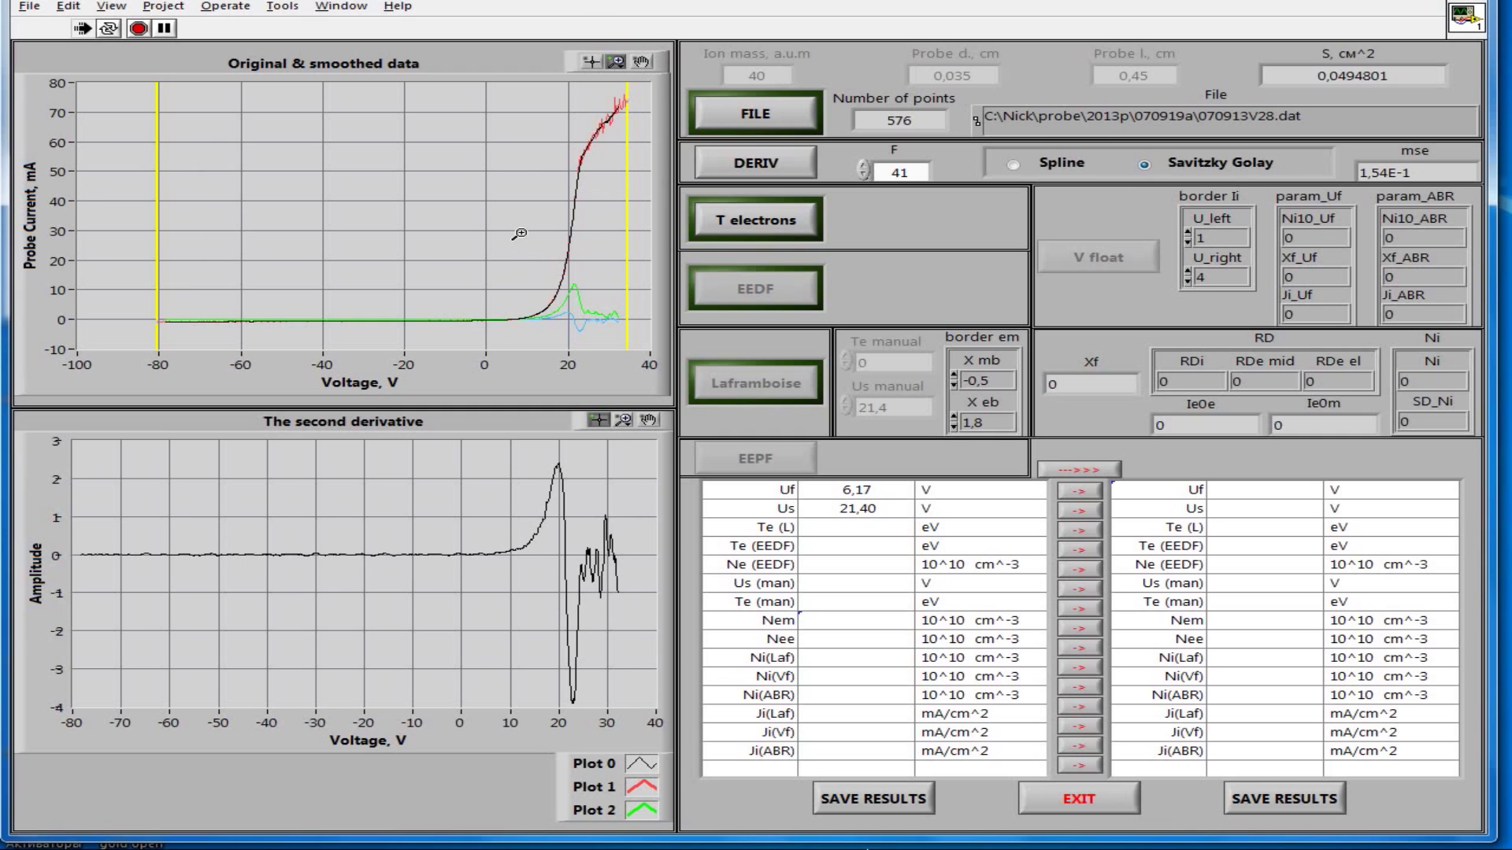
left_click_drag(521, 232, 589, 349)
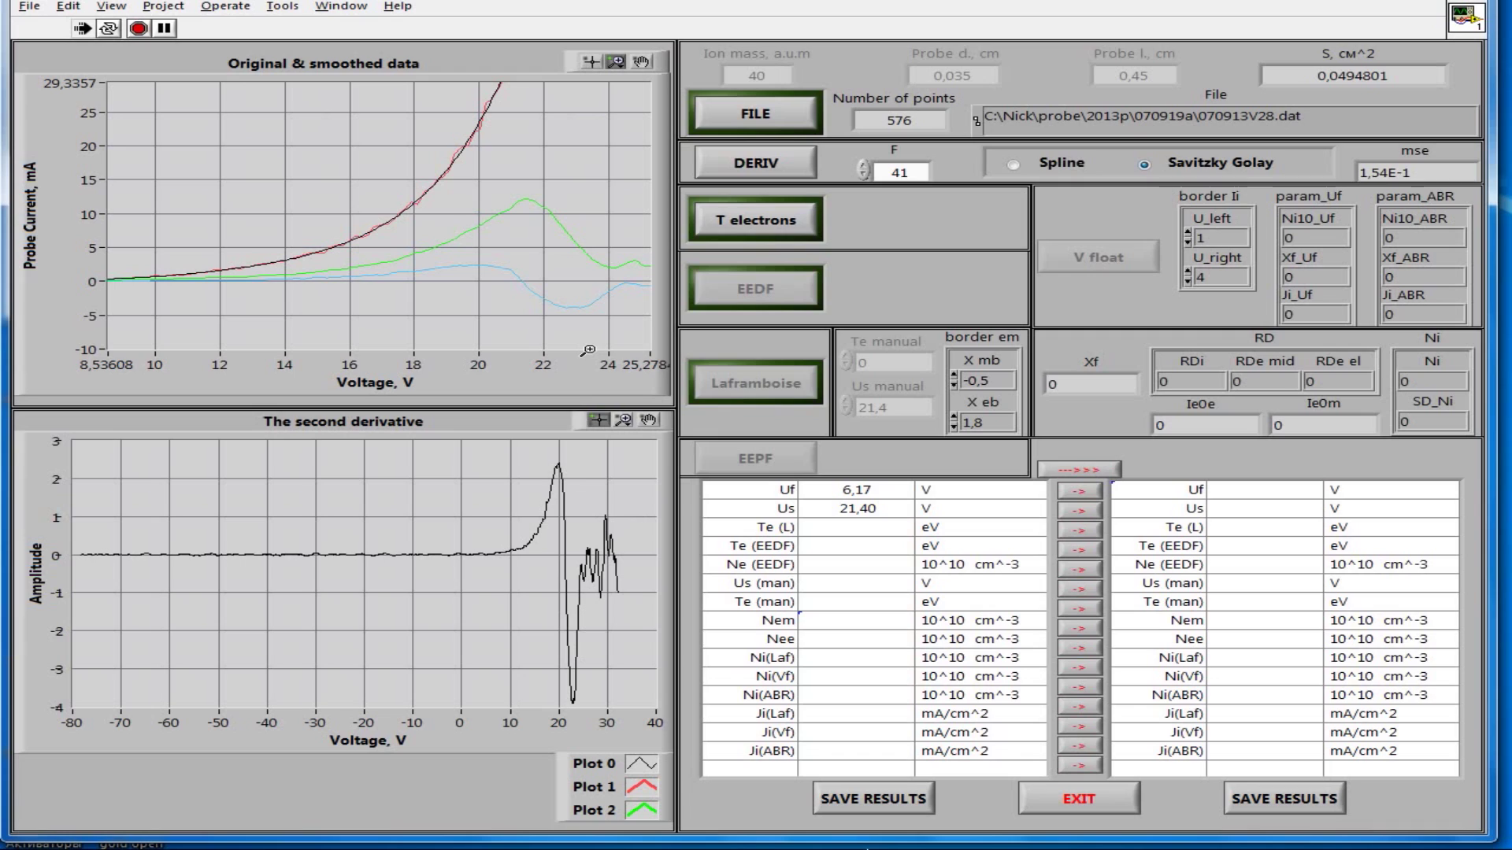
left_click(642, 65)
left_click_drag(567, 91, 496, 288)
left_click_drag(410, 360, 483, 249)
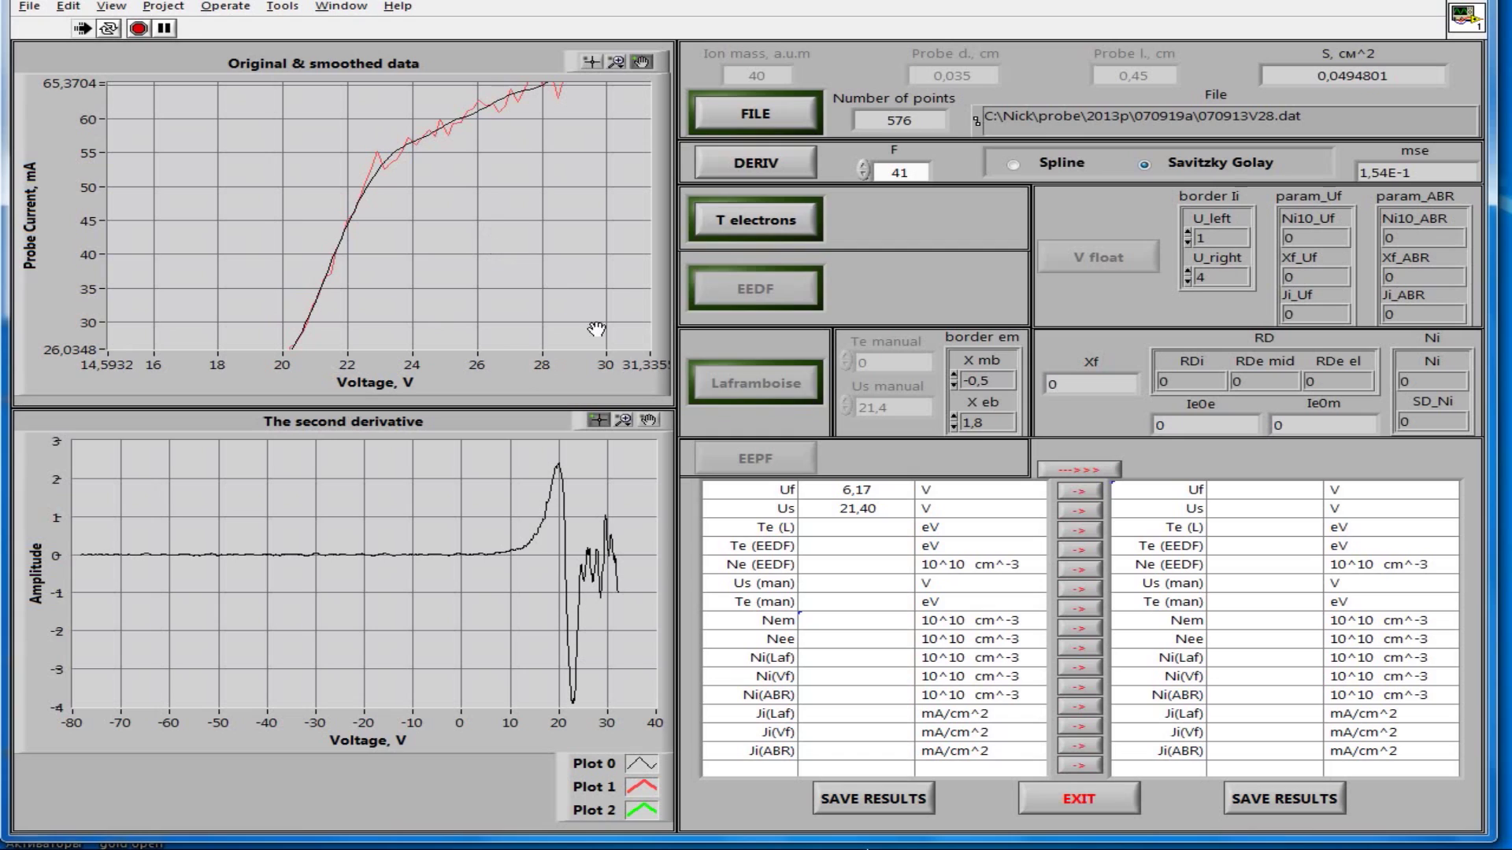
Determine the electron temperature by fitting ln(dI/dT) between a left border of about 13 V and a right border of about 19.2 V
left_click(713, 386)
left_click(745, 222)
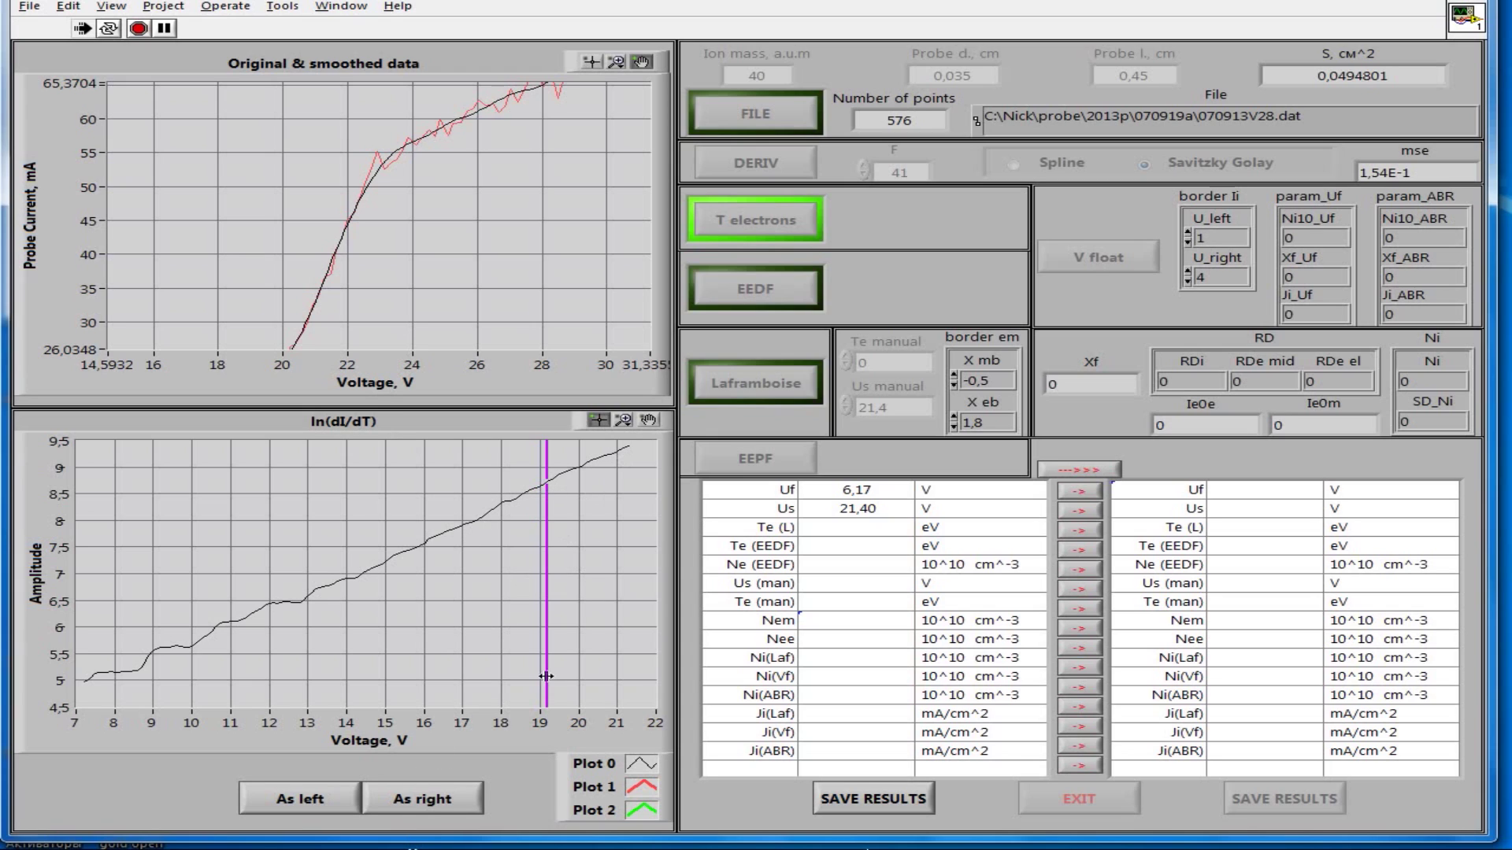
left_click(430, 805)
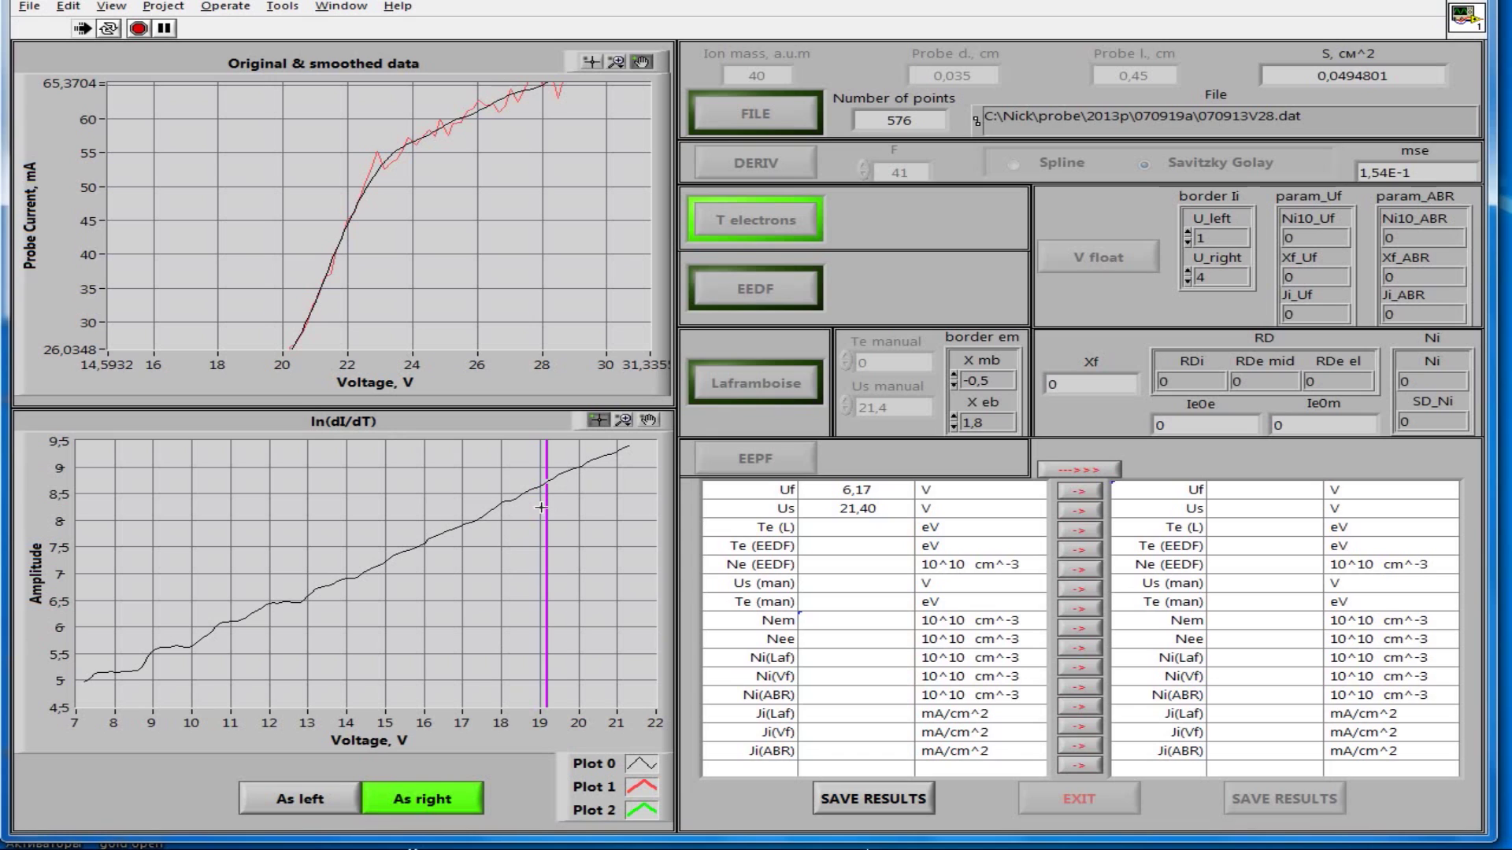
left_click_drag(545, 511, 302, 599)
left_click(322, 807)
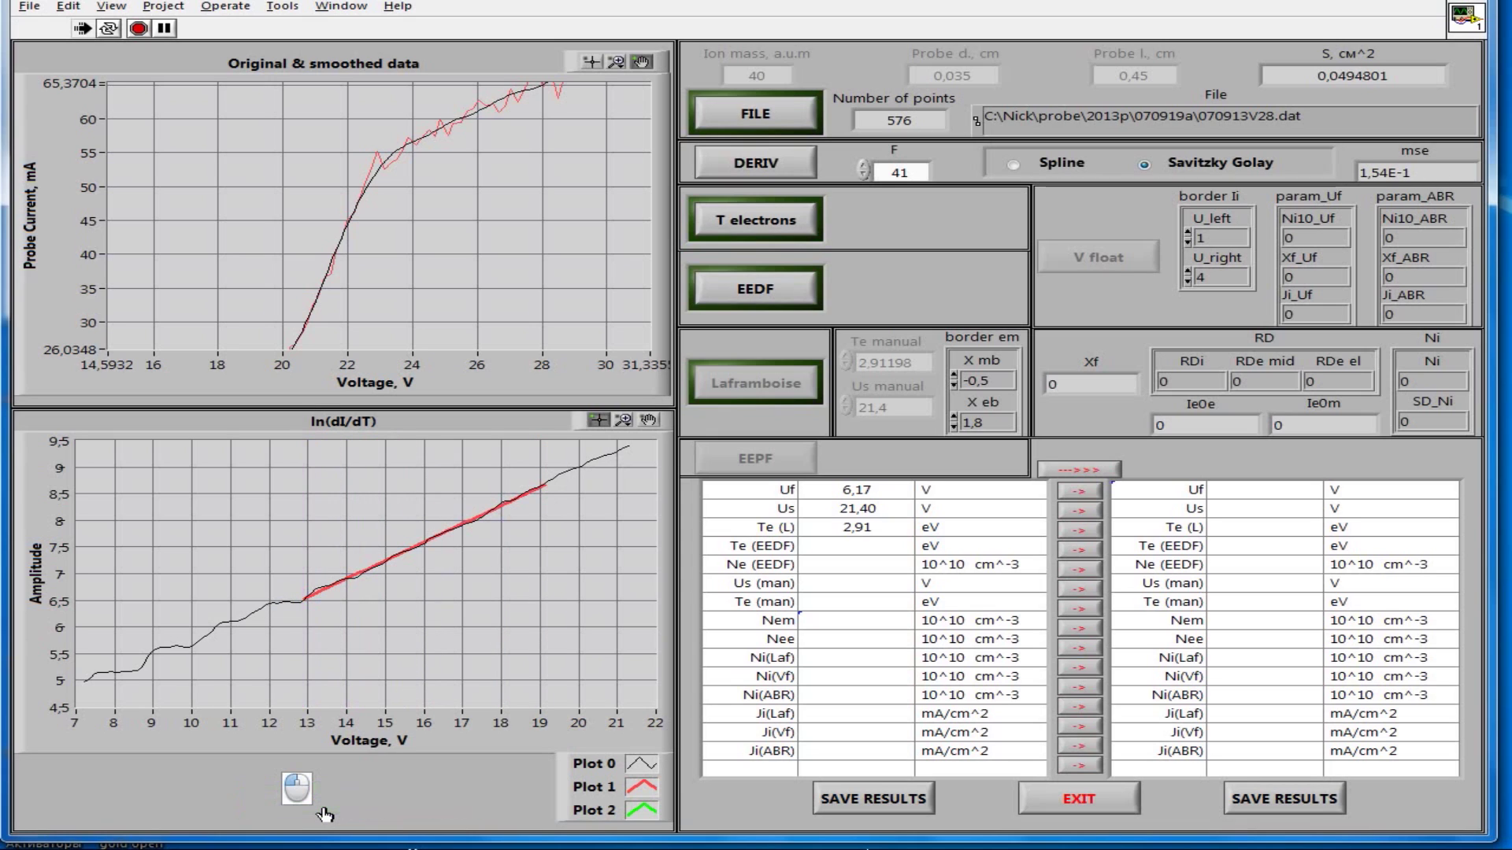
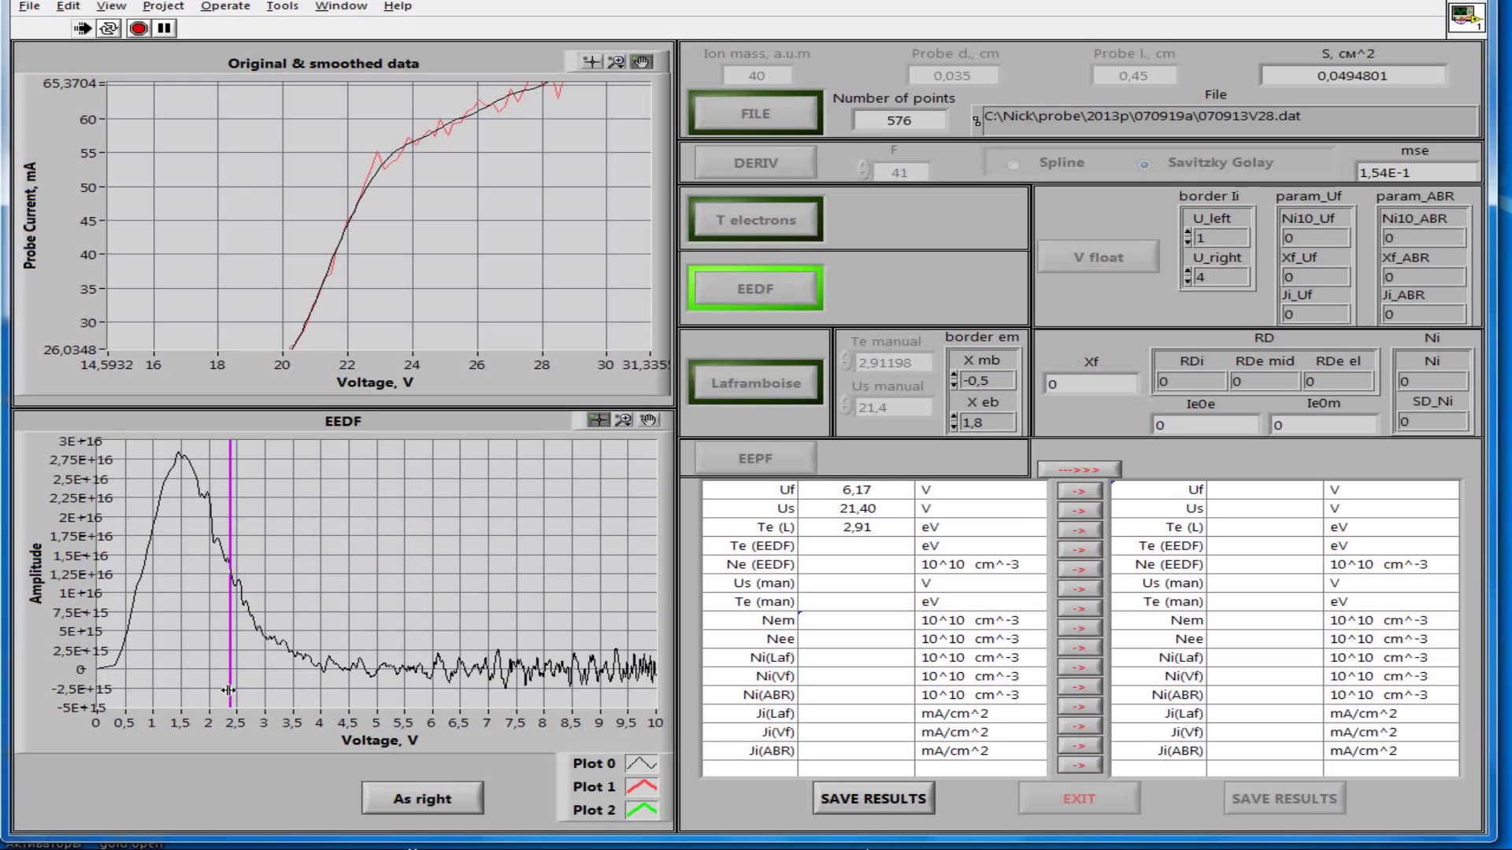
Set the EEDF's right border to about 5.4 V to calculate the normalized distribution, and save the EEDF
left_click_drag(228, 690, 403, 730)
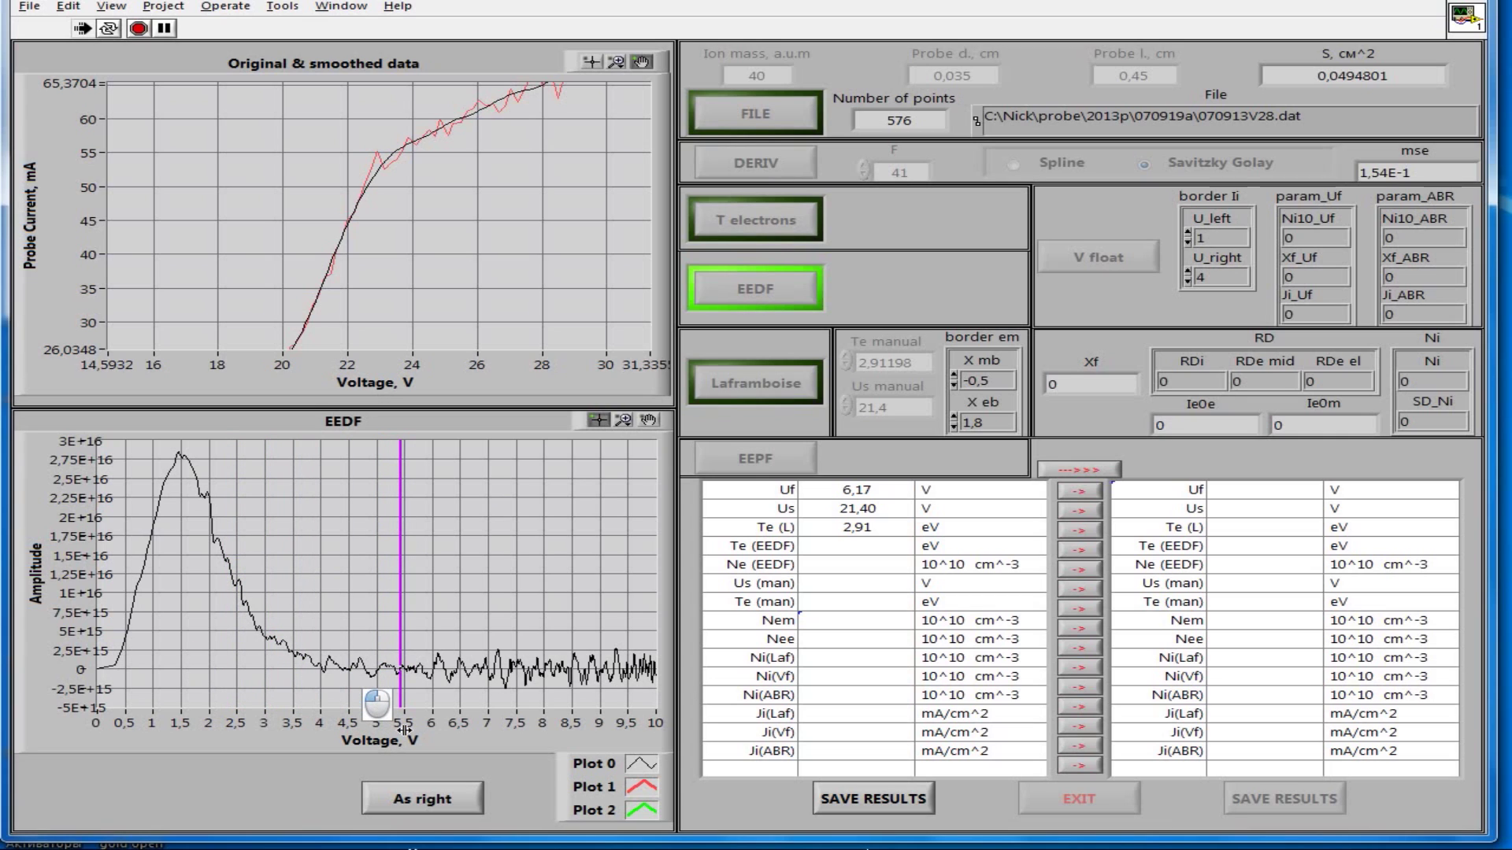
left_click_drag(403, 730, 404, 732)
left_click(419, 803)
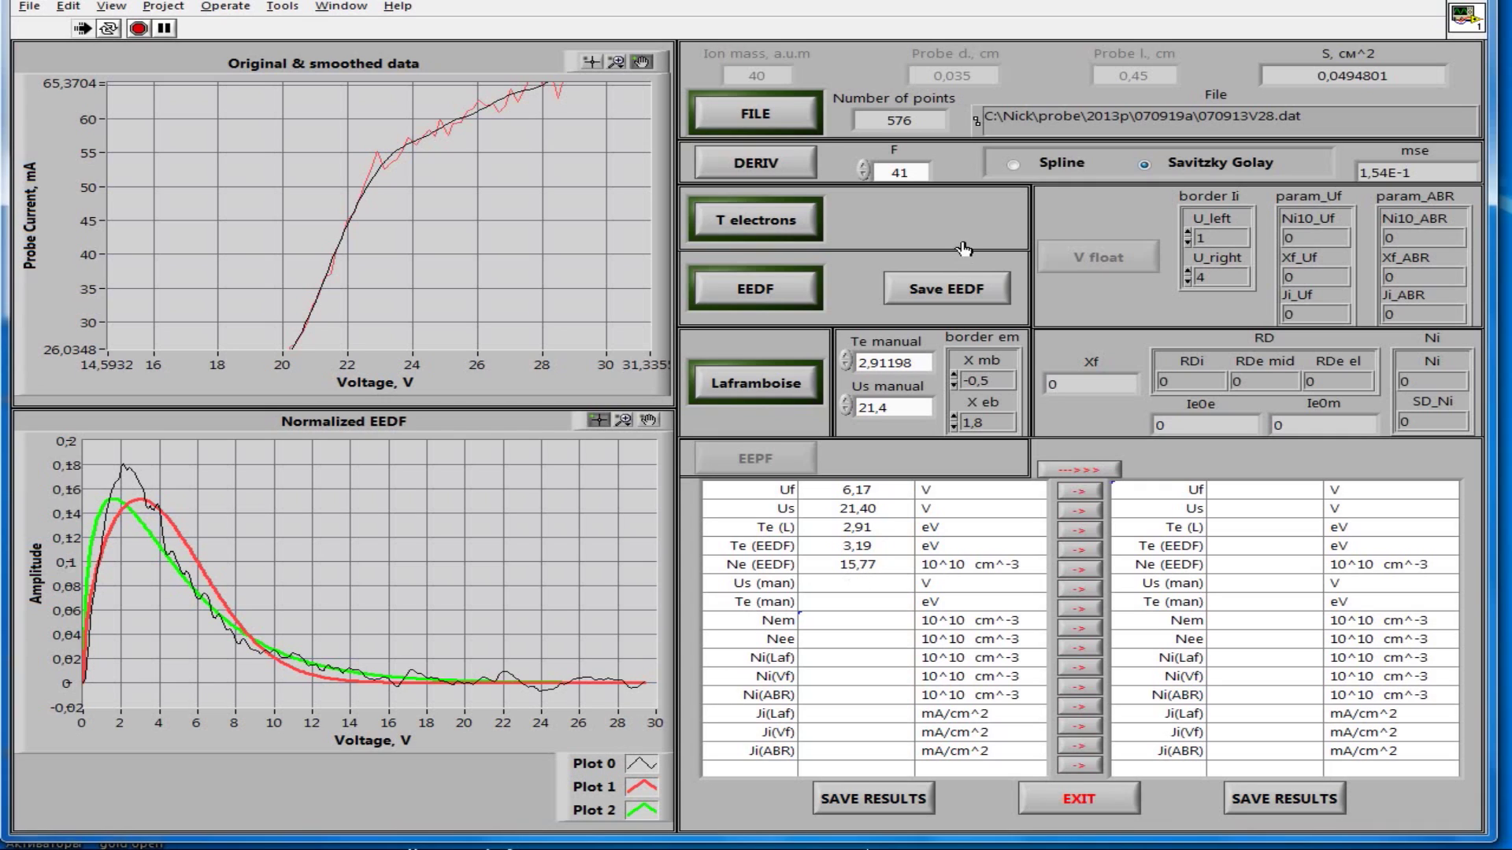
left_click(947, 291)
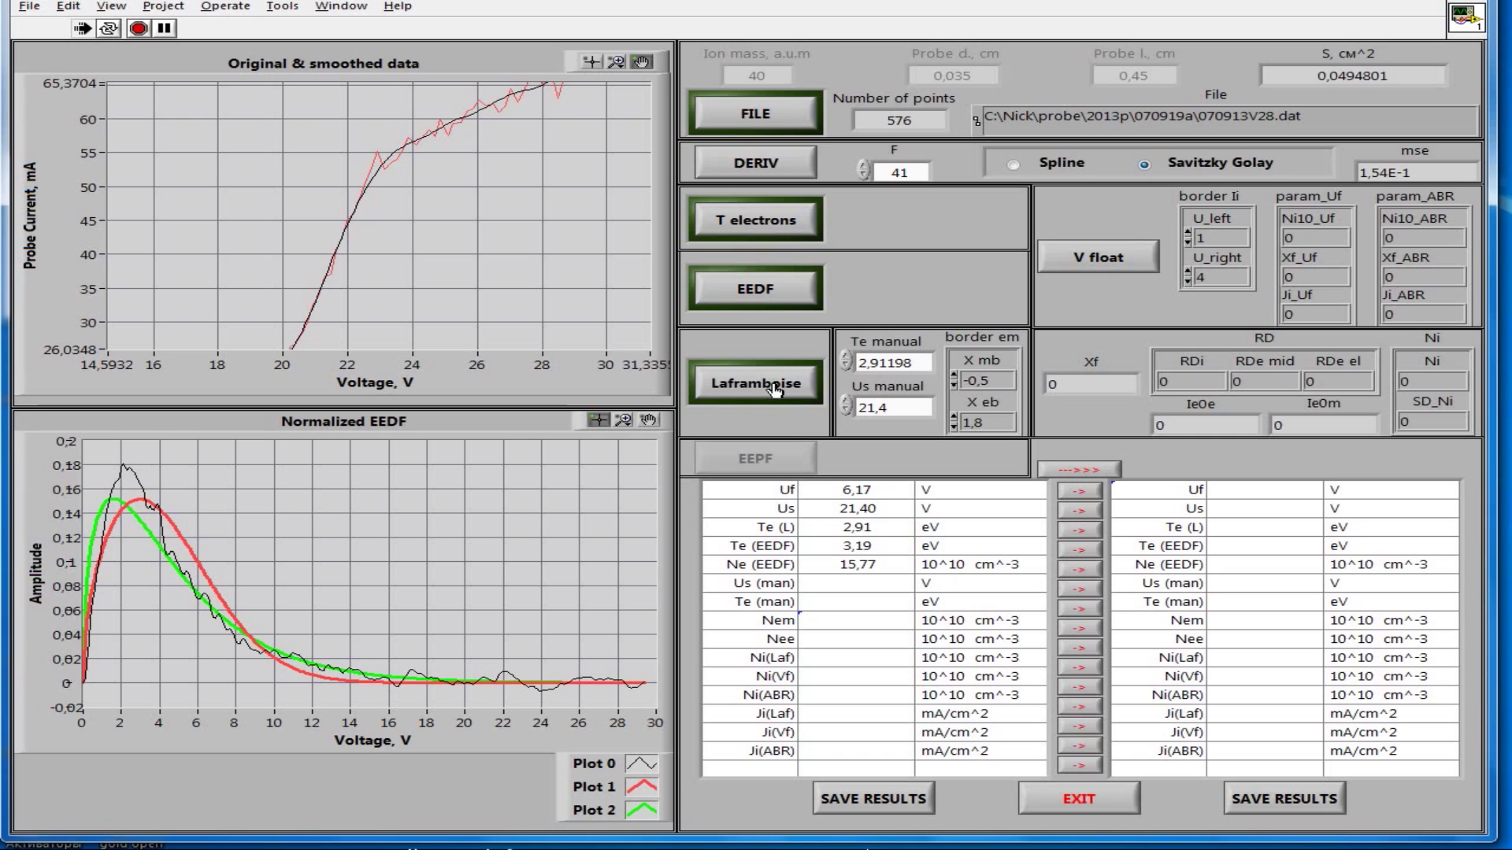
Run the Laframboise calculation with the existing manual Te, and repeat it with Te manual set to 4
left_click(775, 389)
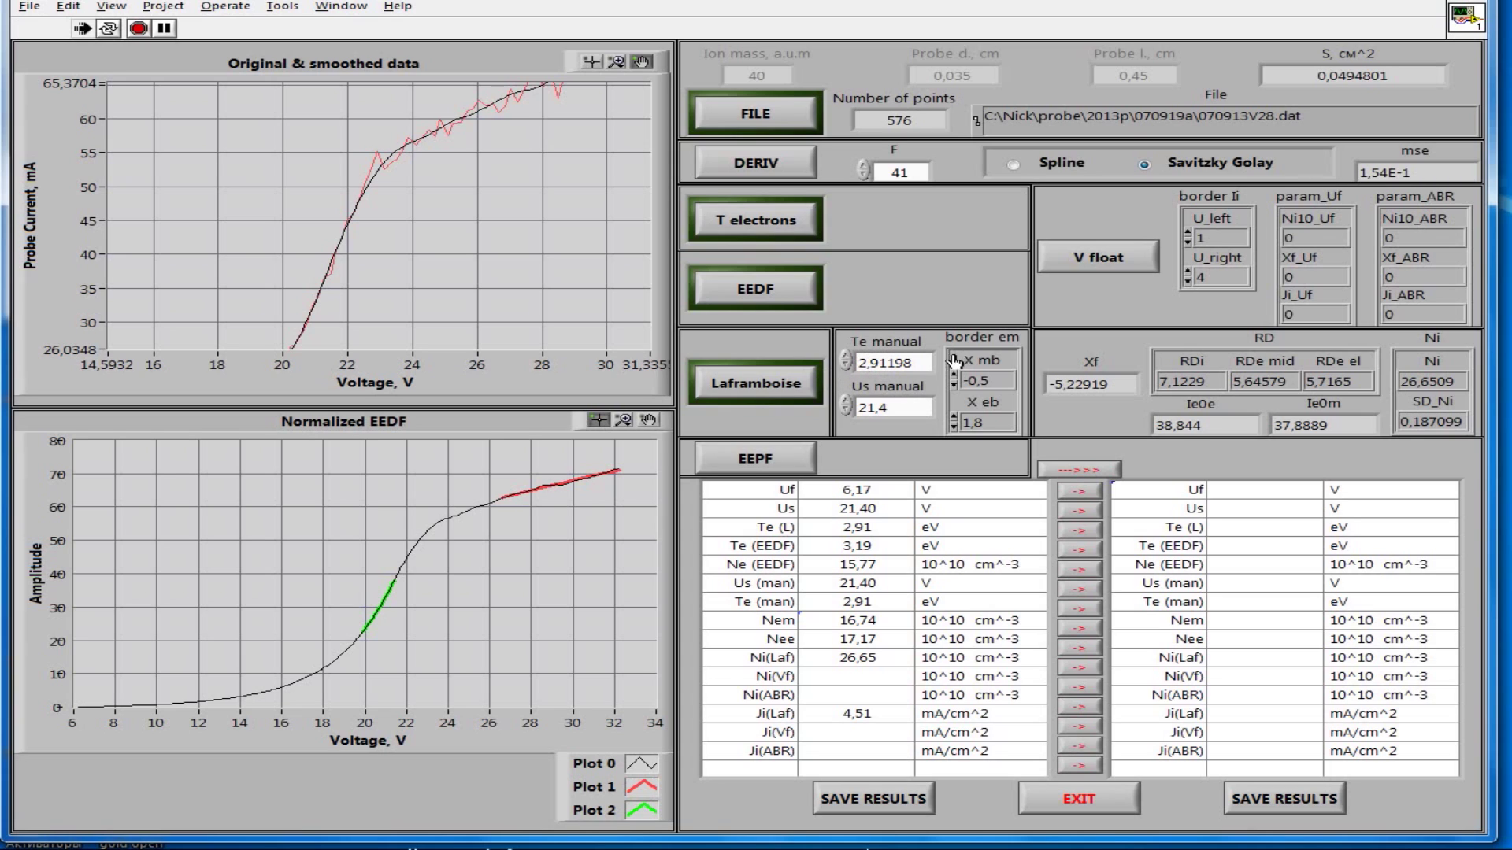
double_click(874, 362)
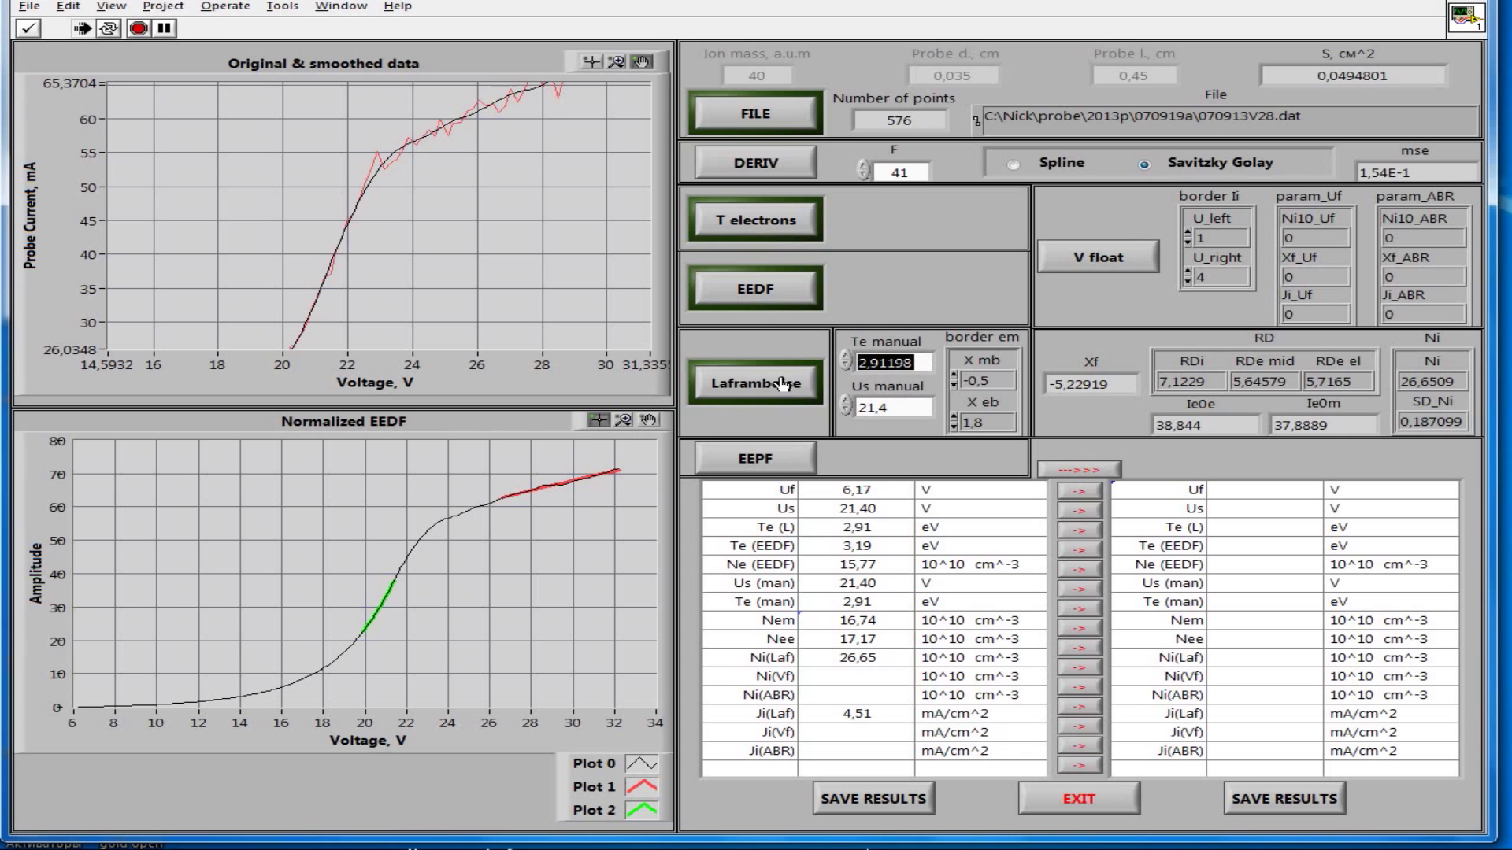
type("4")
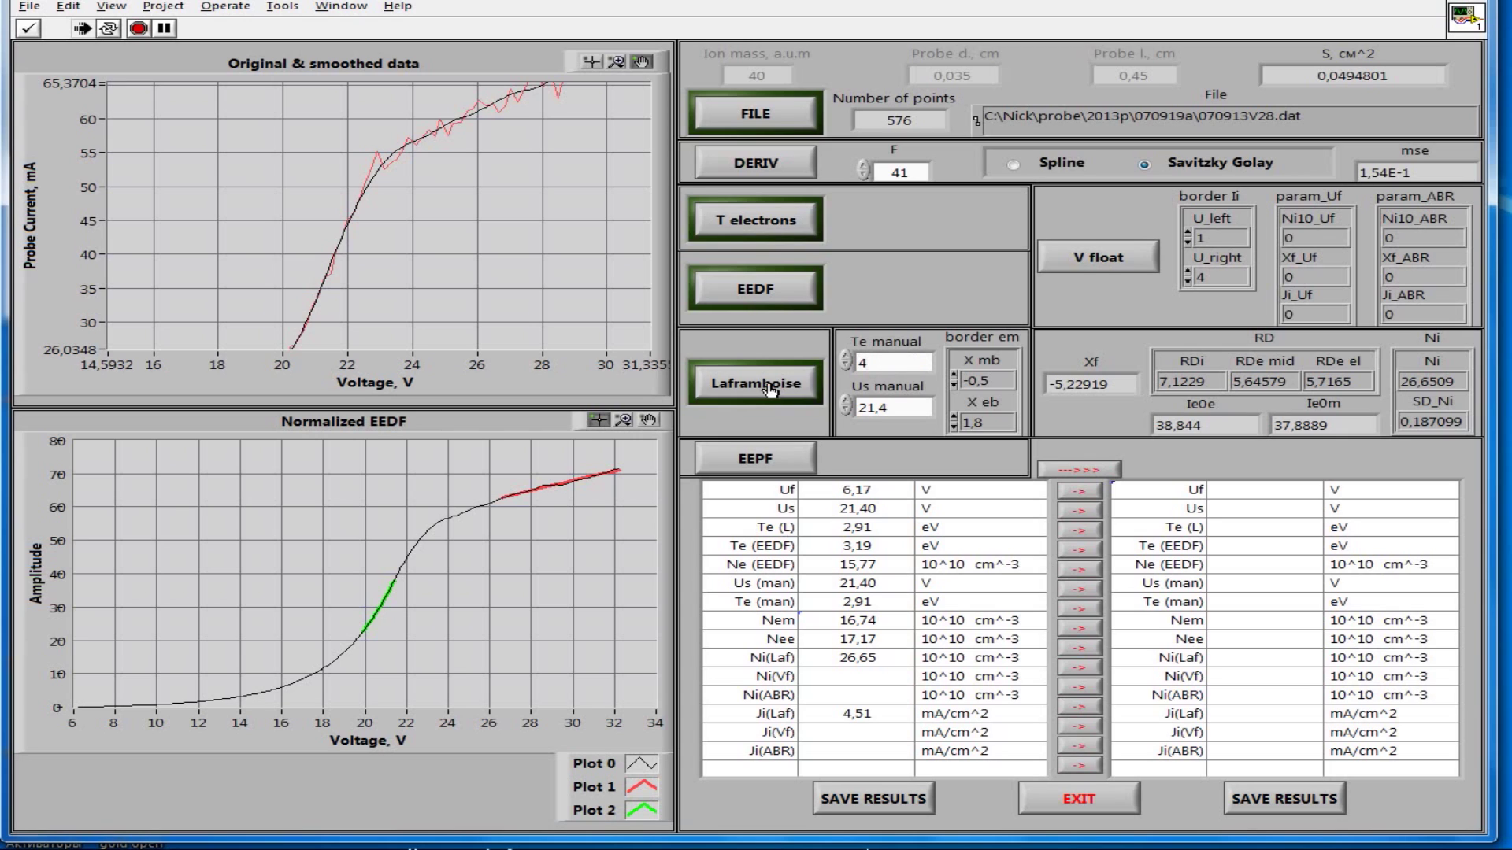
left_click(762, 386)
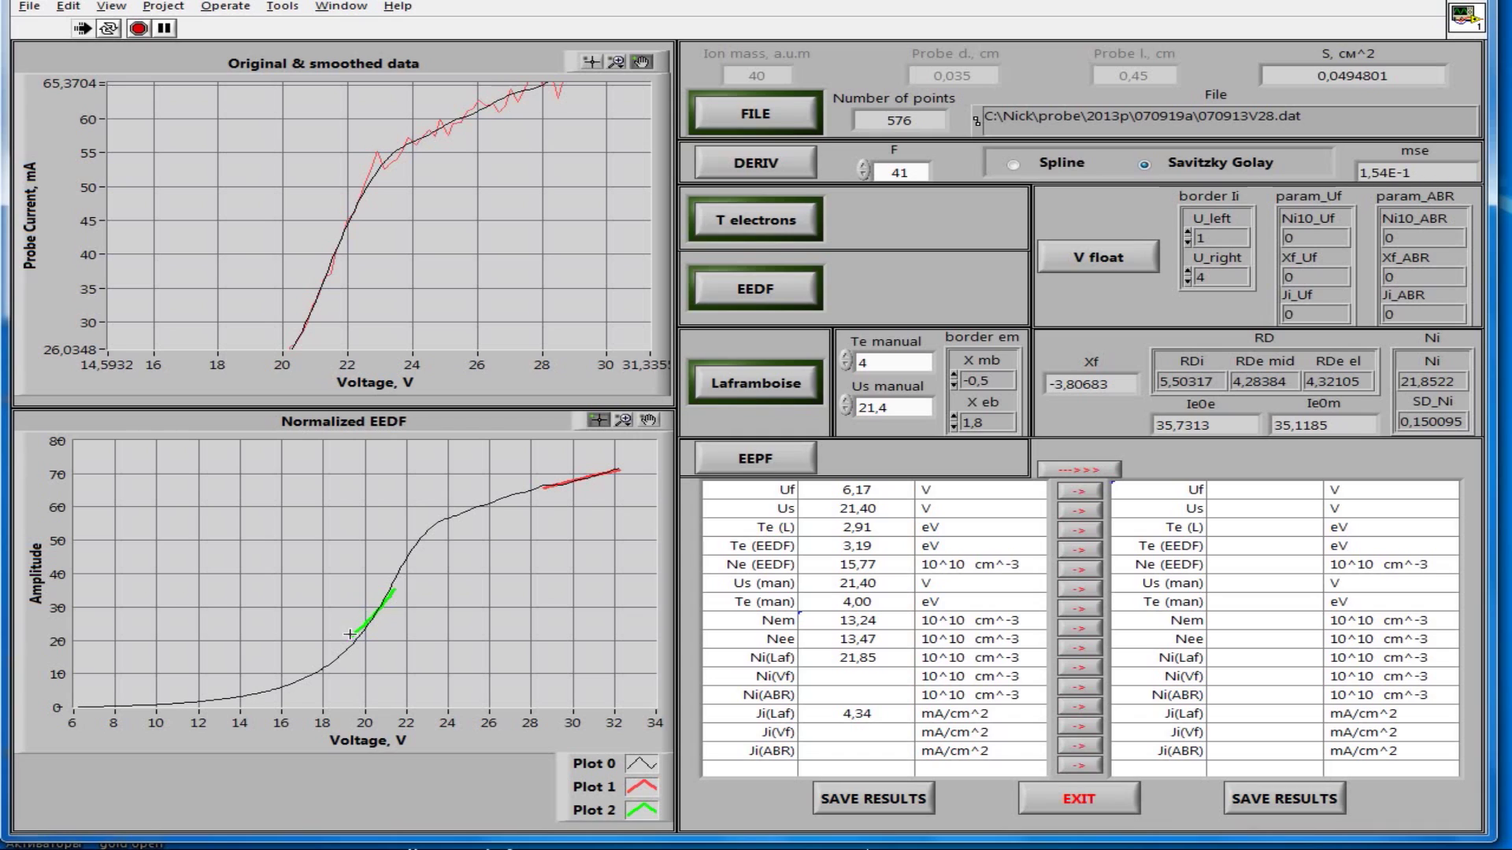
Set Te manual to 3 and recalculate the densities with the Laframboise method
left_click_drag(881, 364, 852, 364)
type("3")
left_click(754, 386)
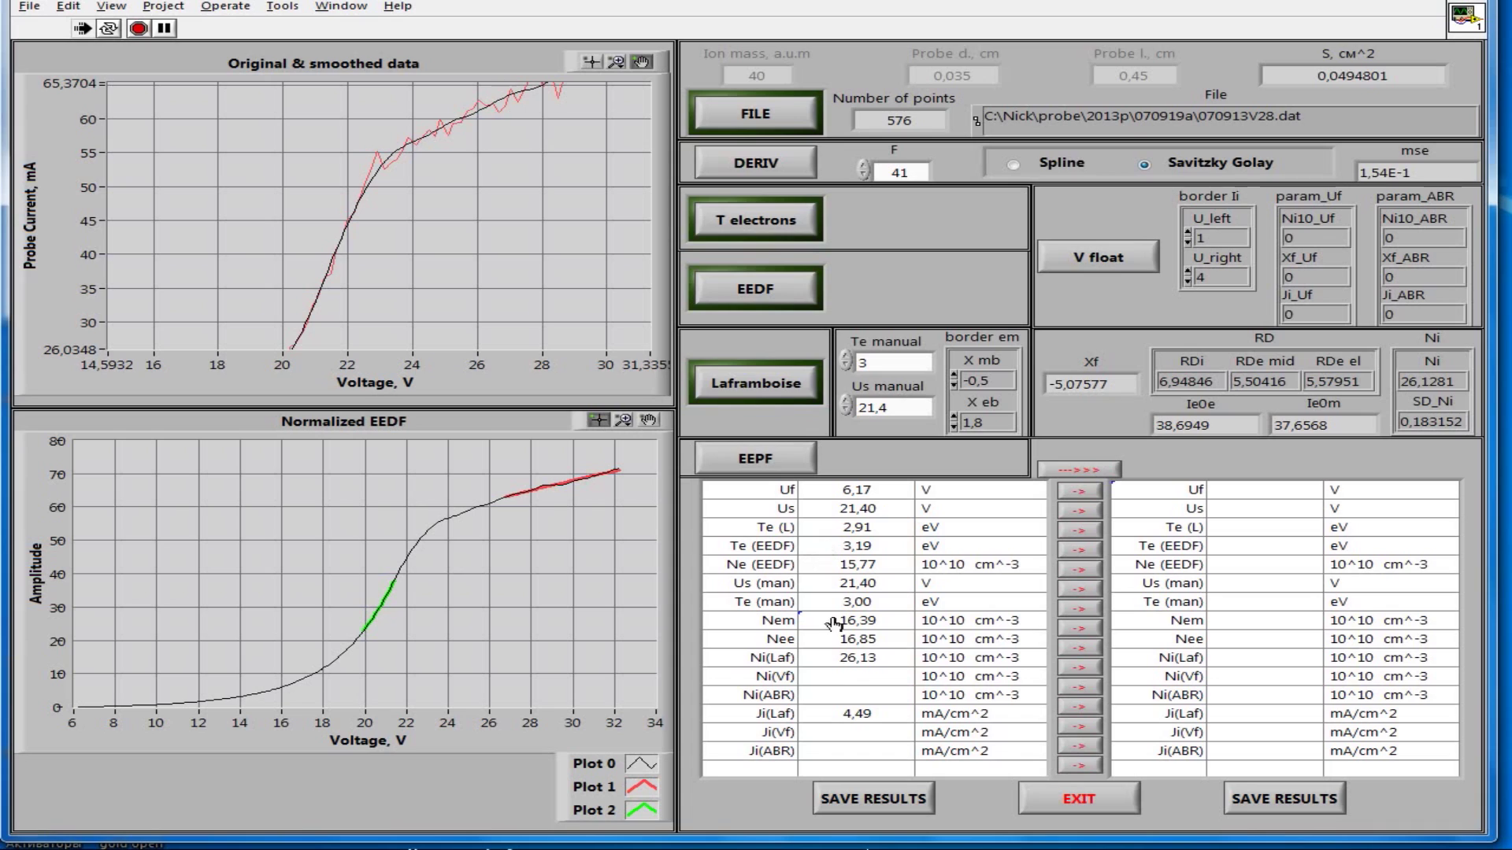
Set the X eb border to 1,9 and rerun the Laframboise calculation
left_click(954, 429)
left_click(954, 429)
left_click(953, 417)
left_click(954, 418)
left_click(954, 418)
left_click(740, 390)
Calculate the ion current parameters with the V float method and generate the EEPF plot
left_click(1105, 260)
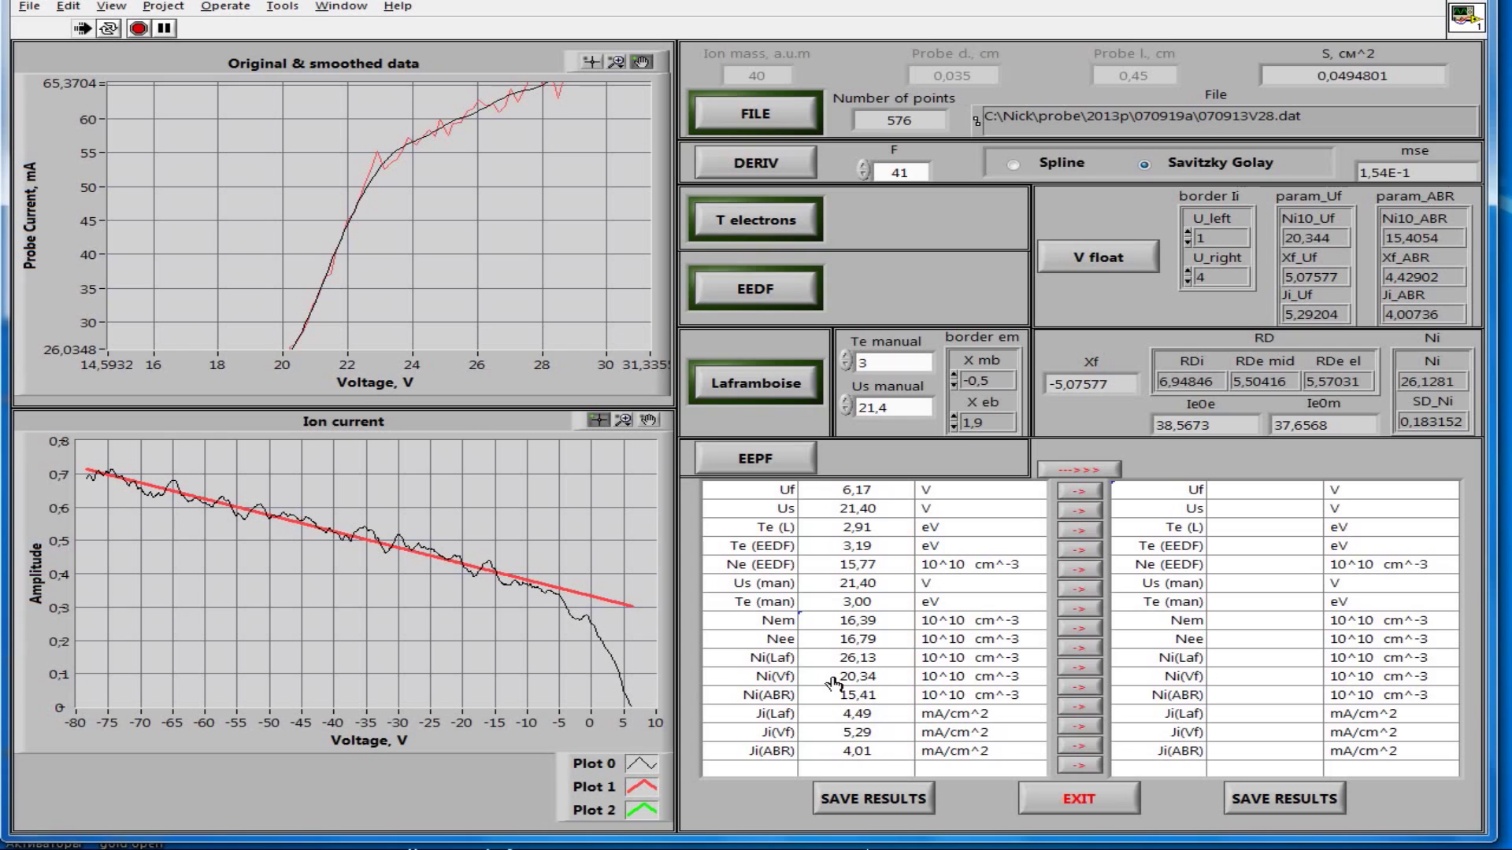
left_click(742, 465)
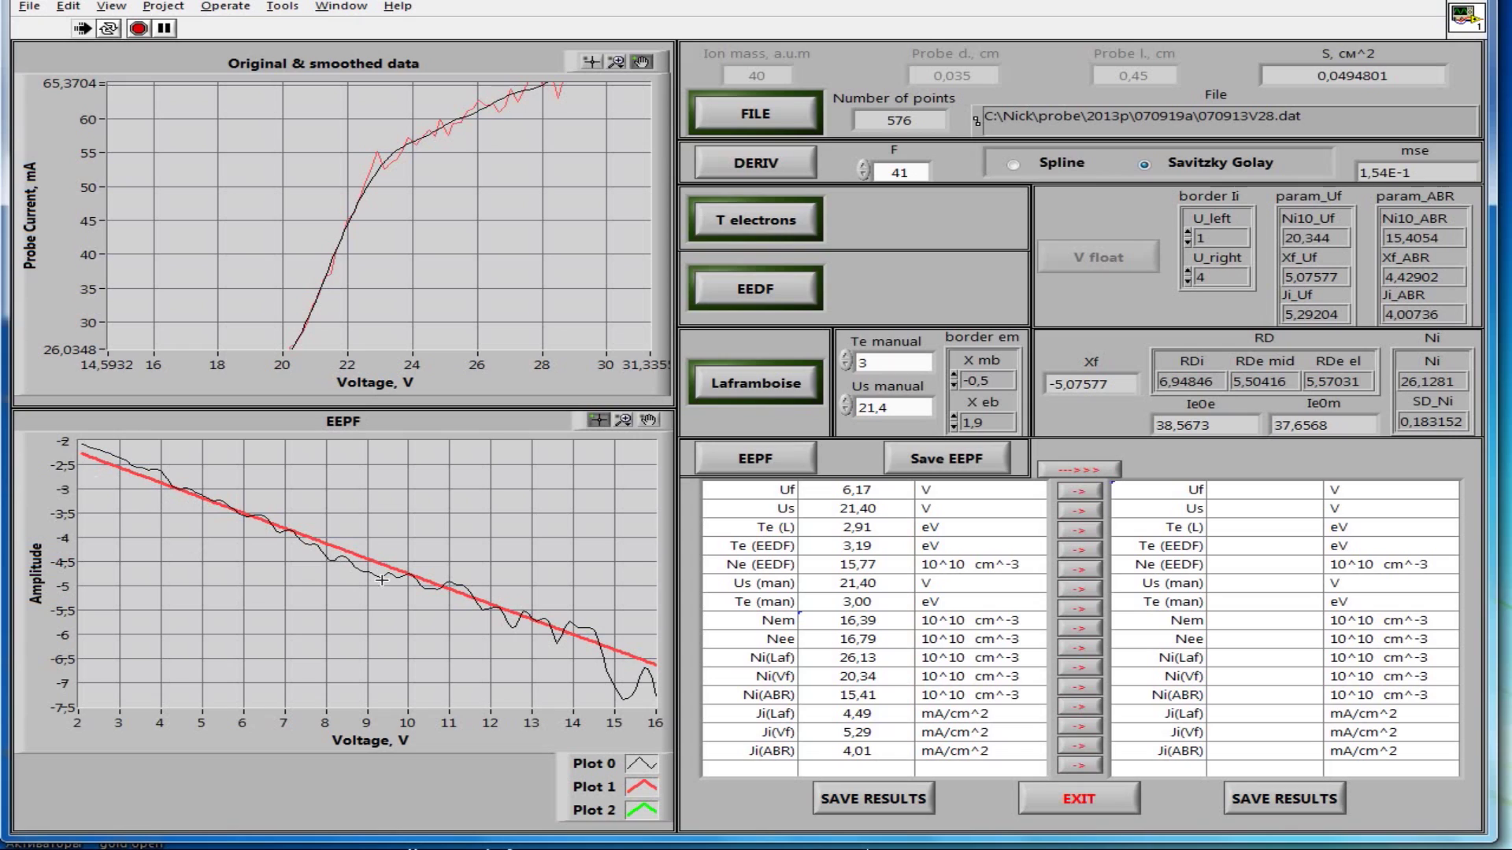
Save the EEPF and copy all calculated results into the second results table
left_click(919, 468)
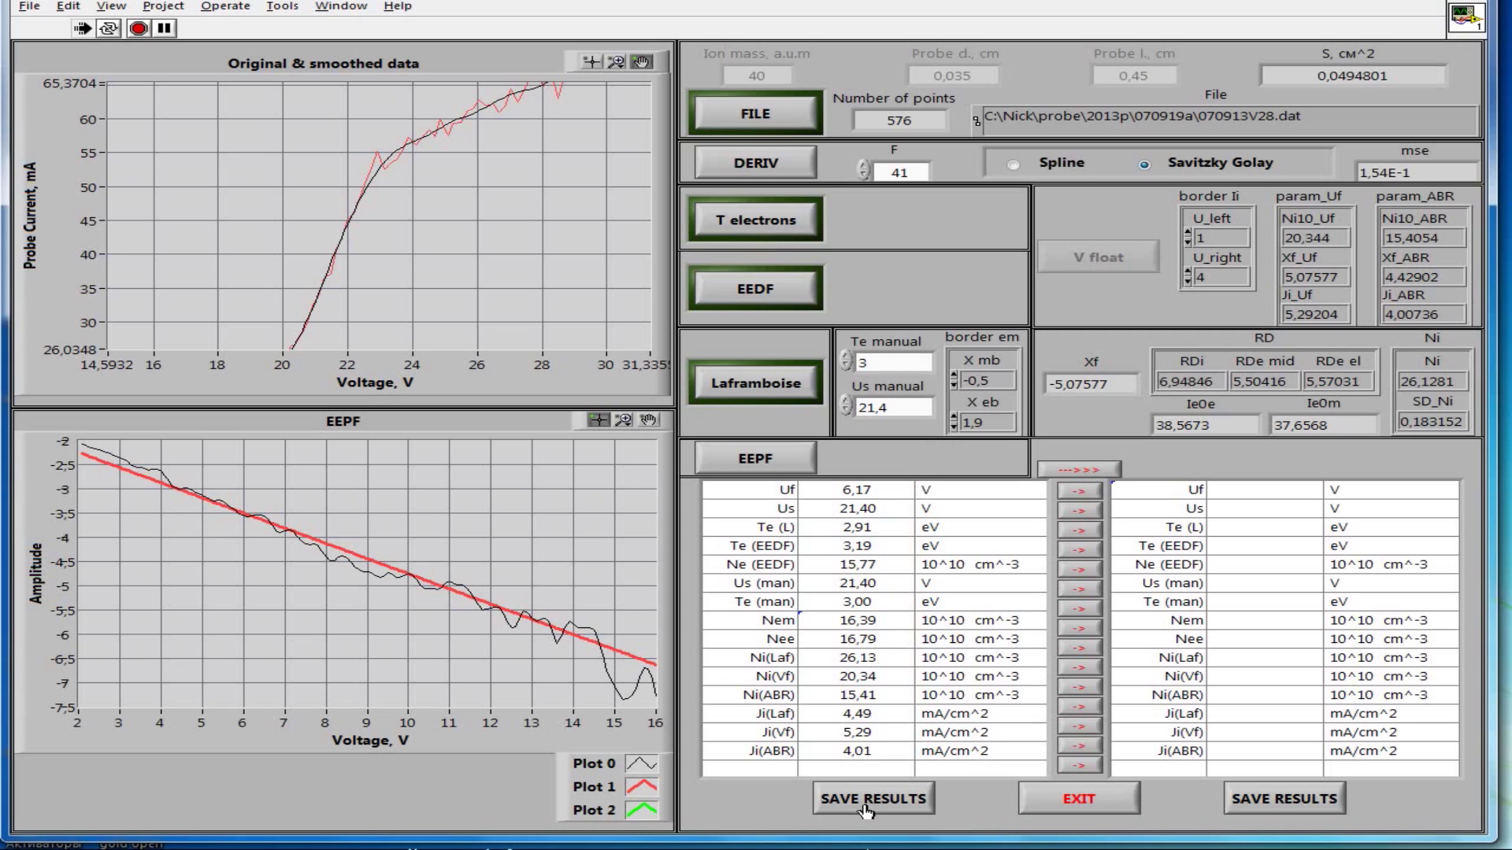
left_click(1075, 471)
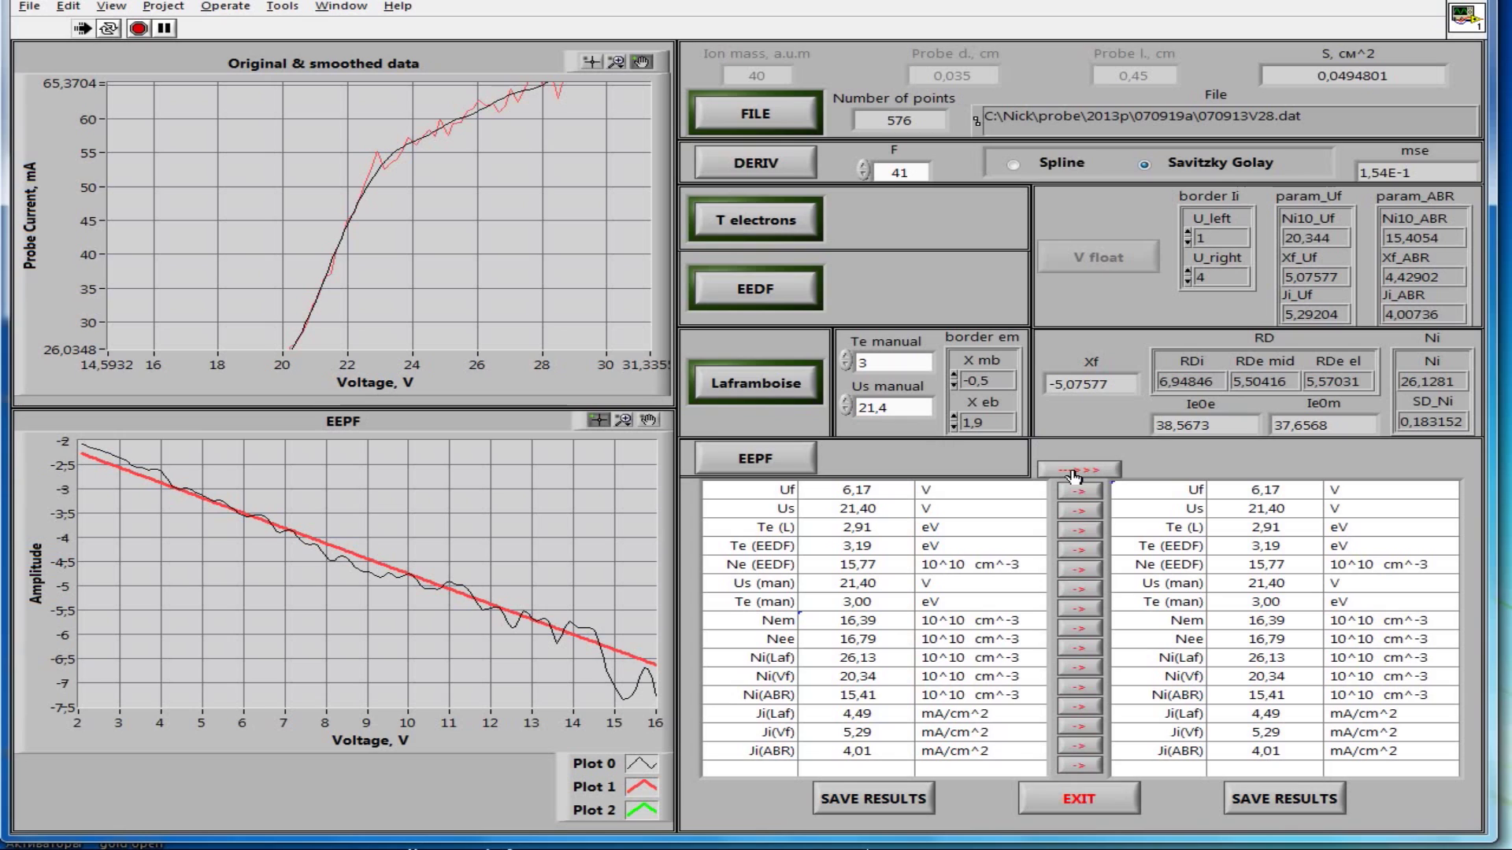